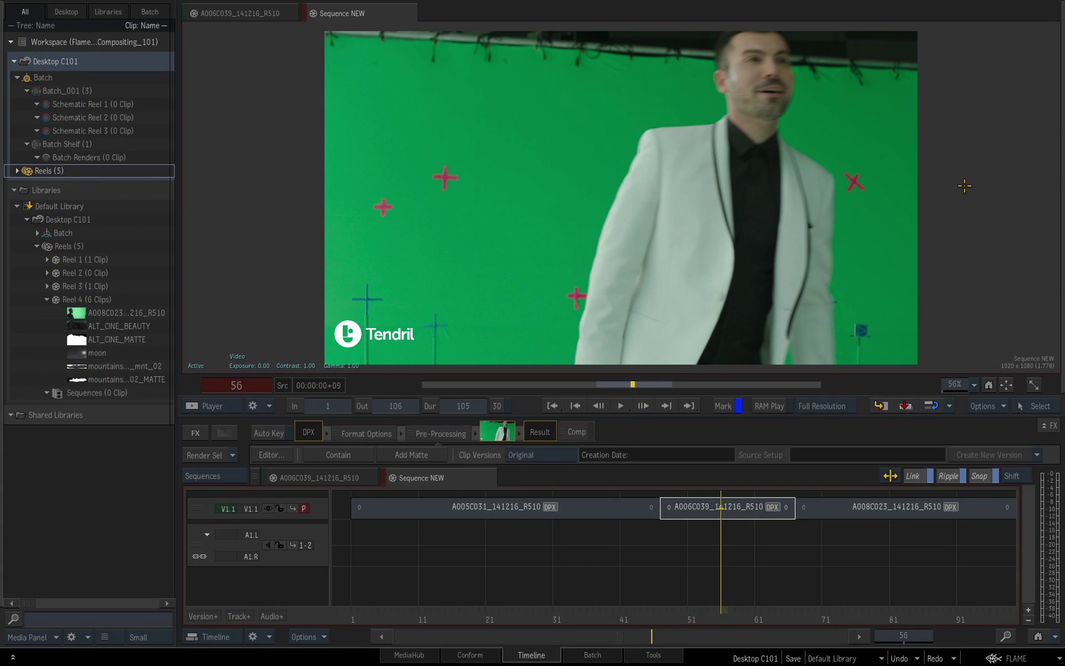
Select the Batch folder and its Schematic Reel 1 in the Media Panel
{"action": "left_click", "coordinate": [48, 78]}
{"action": "left_click", "coordinate": [75, 104]}
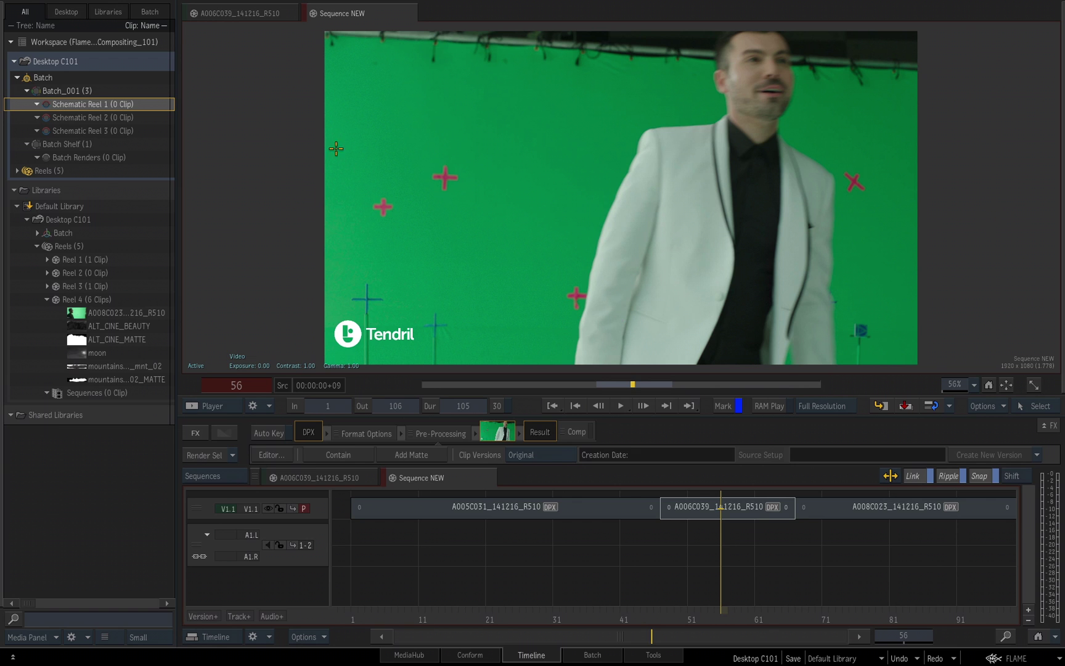
Expand the desktop reels, collapse the library's Desktop C101, refresh Batch, and select Batch Renders
{"action": "left_click", "coordinate": [17, 170]}
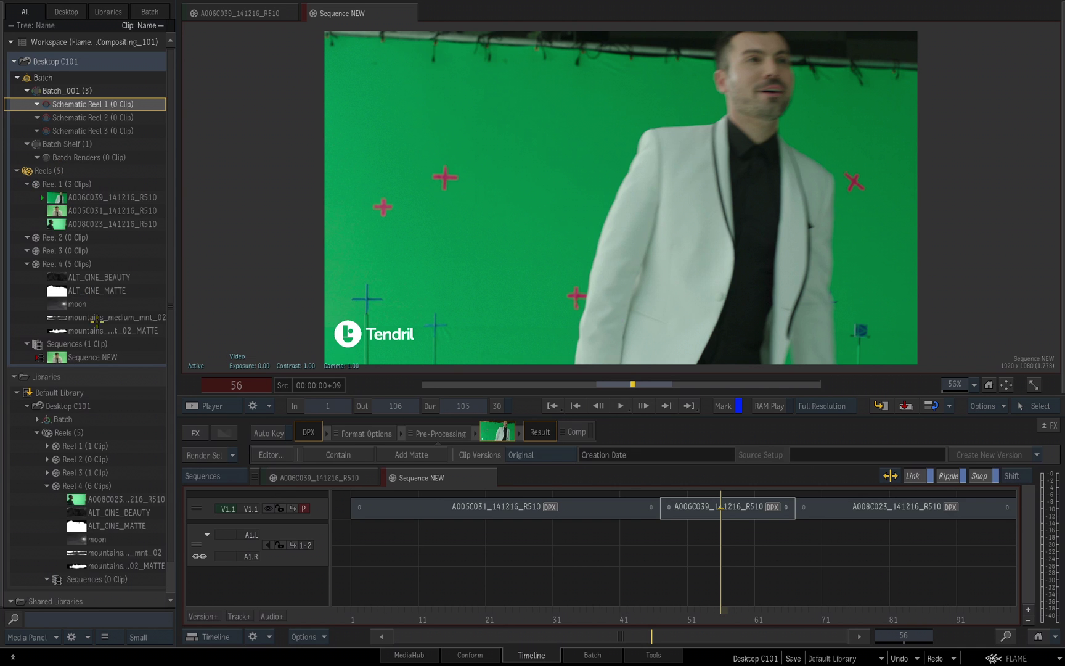
{"action": "left_click", "coordinate": [27, 403]}
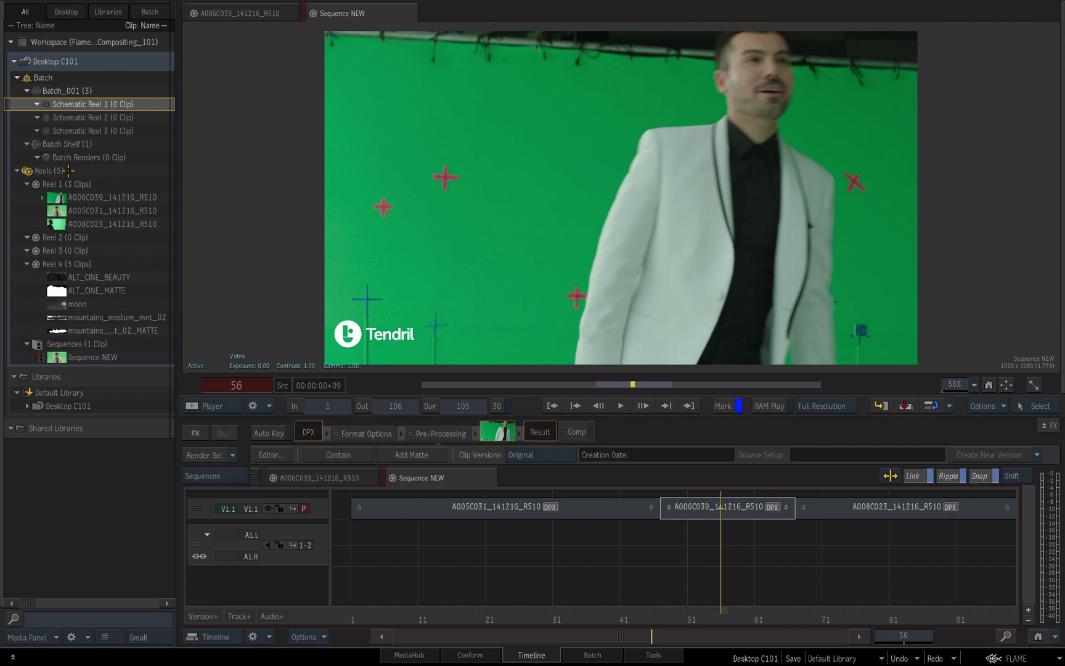
{"action": "left_click", "coordinate": [17, 76]}
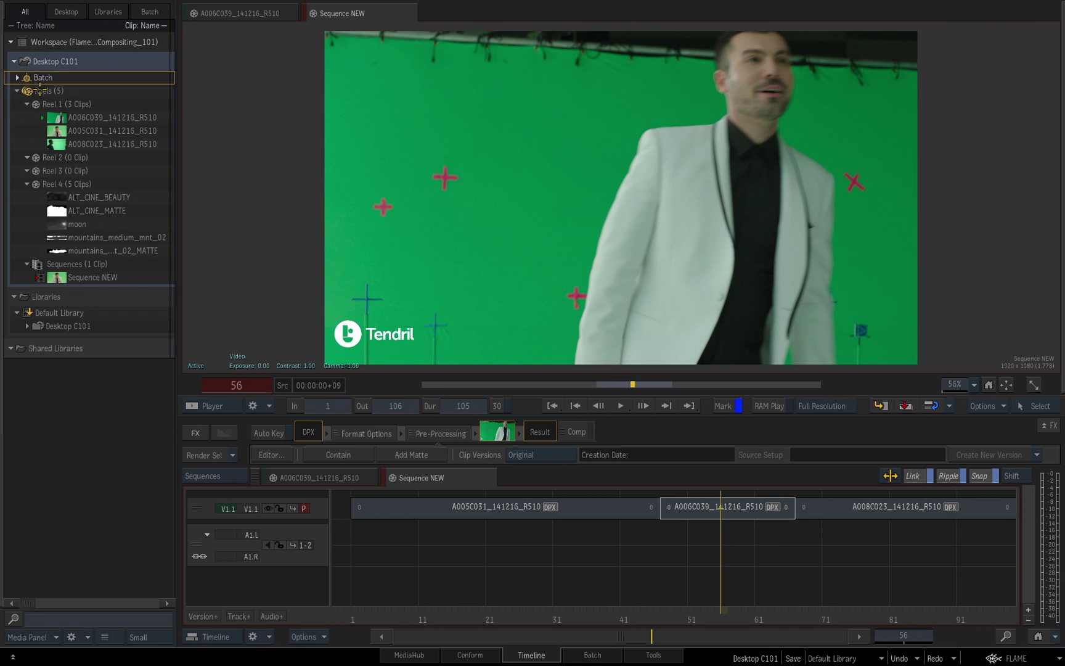
{"action": "left_click", "coordinate": [17, 76]}
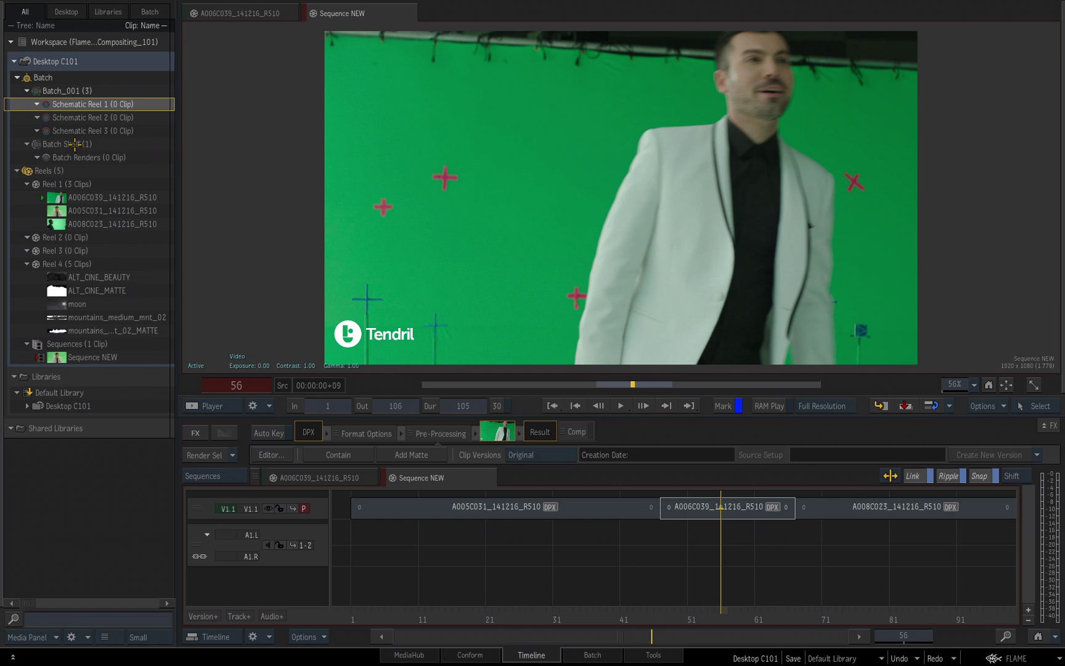
{"action": "left_click", "coordinate": [94, 157]}
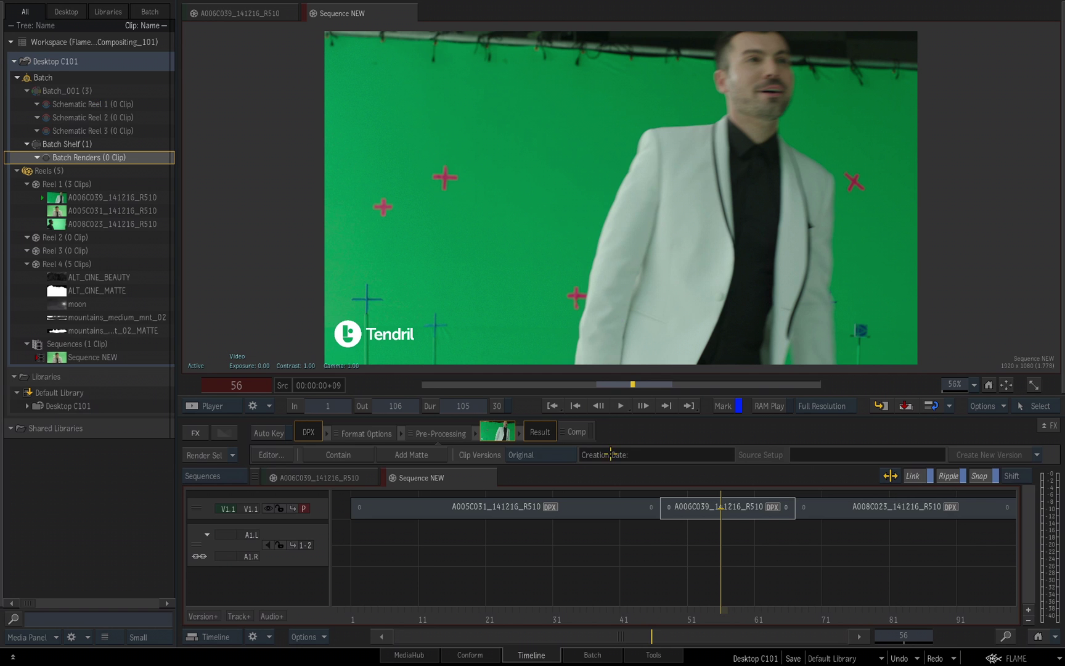
Switch to the Batch view and keep the Viewing mode on Batch Schematic
{"action": "left_click", "coordinate": [591, 652]}
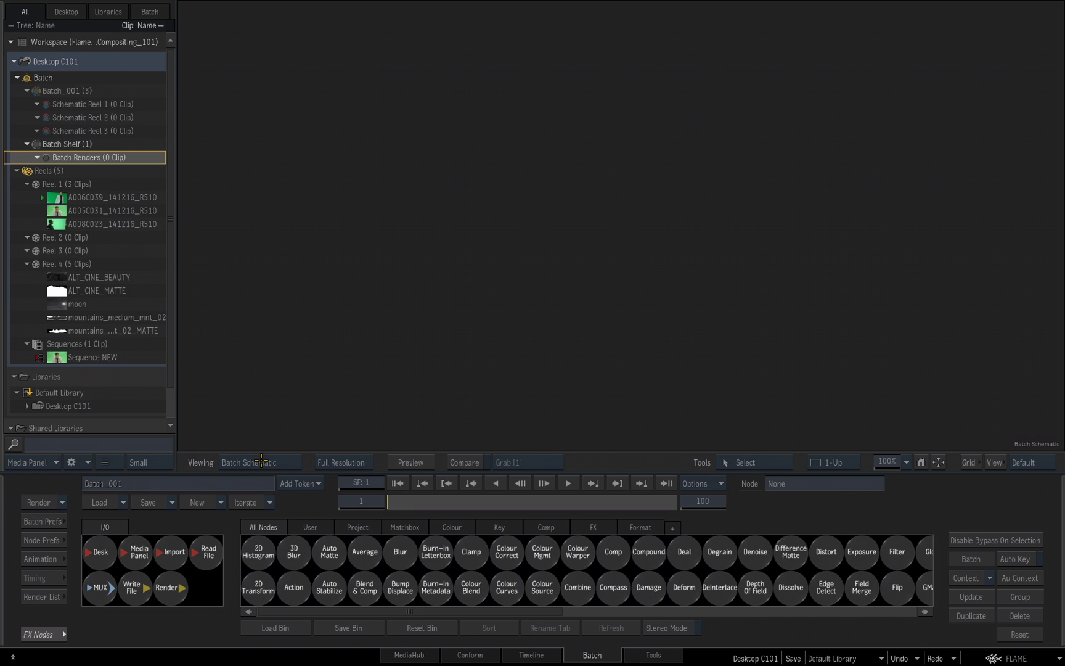
{"action": "left_click", "coordinate": [273, 462]}
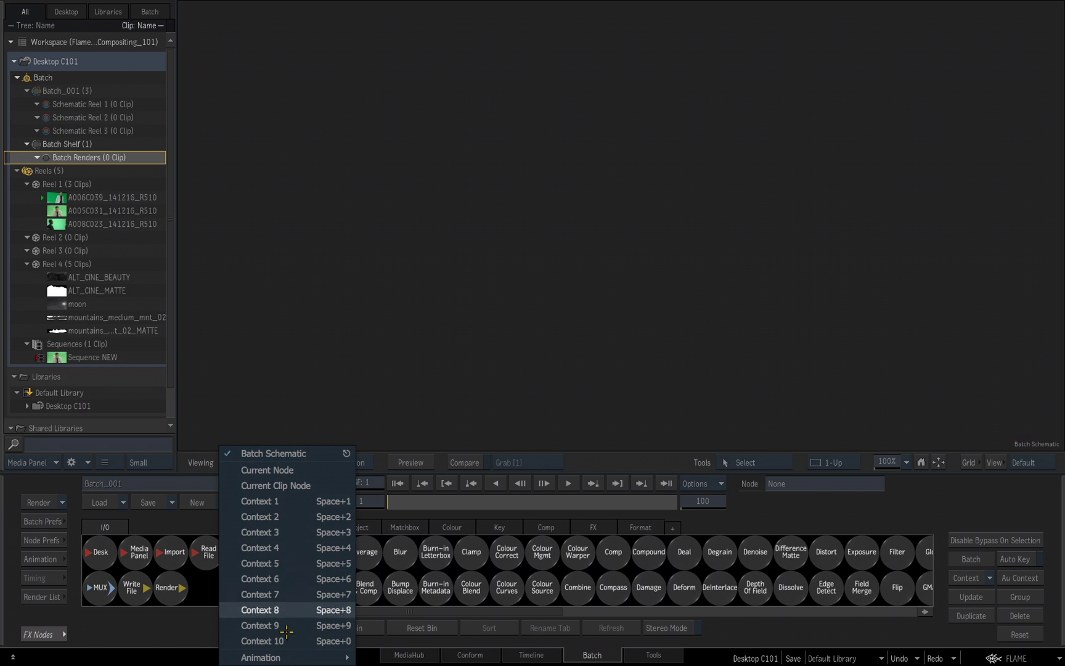
{"action": "left_click", "coordinate": [295, 453]}
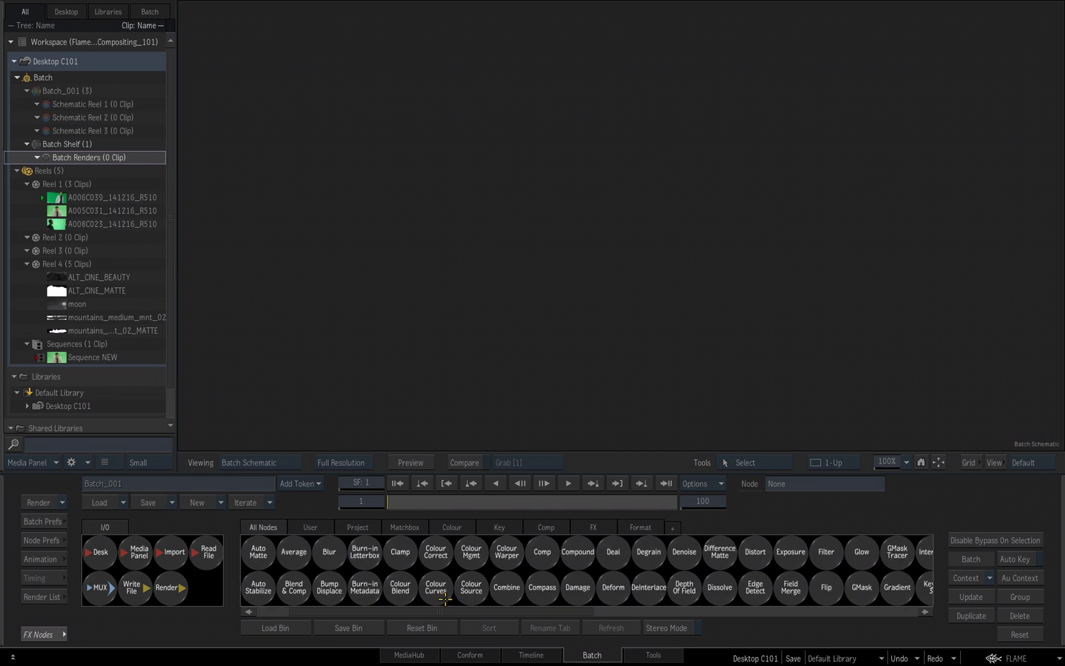
{"action": "scroll", "coordinate": [385, 610], "scroll_direction": "right", "scroll_amount": 3}
{"action": "scroll", "coordinate": [417, 619], "scroll_direction": "left", "scroll_amount": 3}
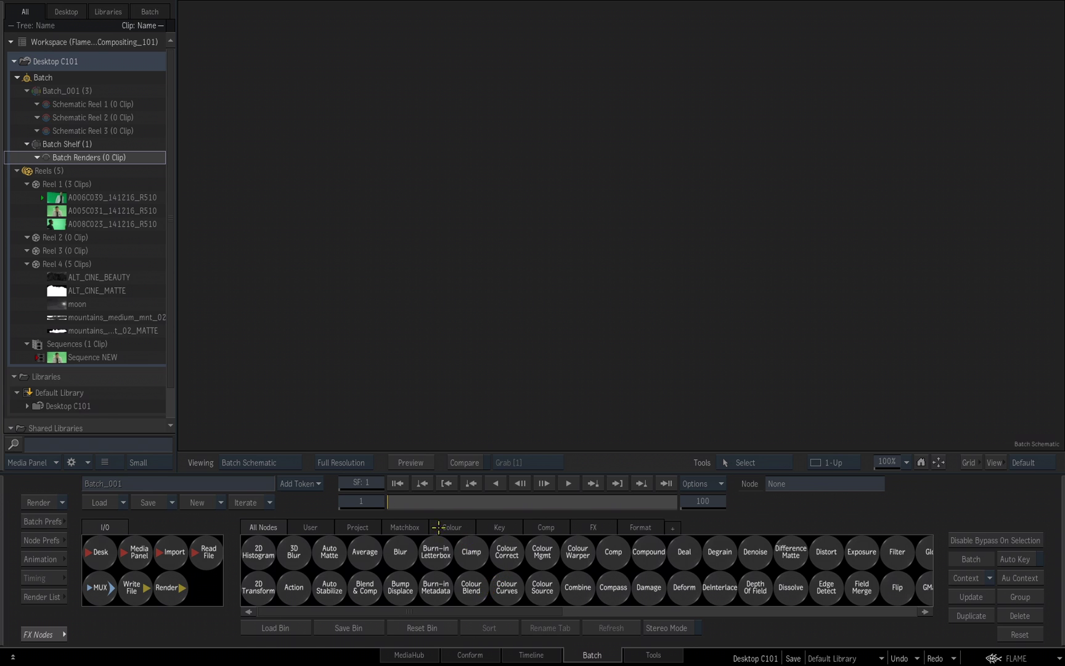
{"action": "left_click", "coordinate": [444, 527]}
{"action": "left_click", "coordinate": [487, 527]}
{"action": "left_click", "coordinate": [546, 527]}
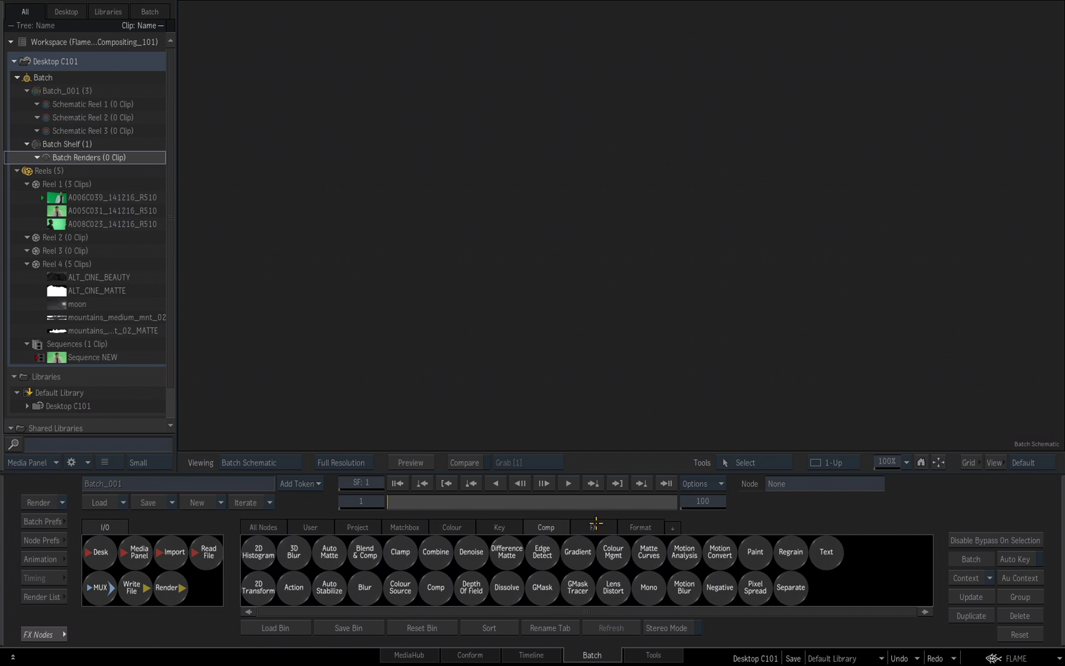
{"action": "left_click", "coordinate": [593, 527]}
{"action": "left_click", "coordinate": [635, 527]}
{"action": "left_click", "coordinate": [451, 526]}
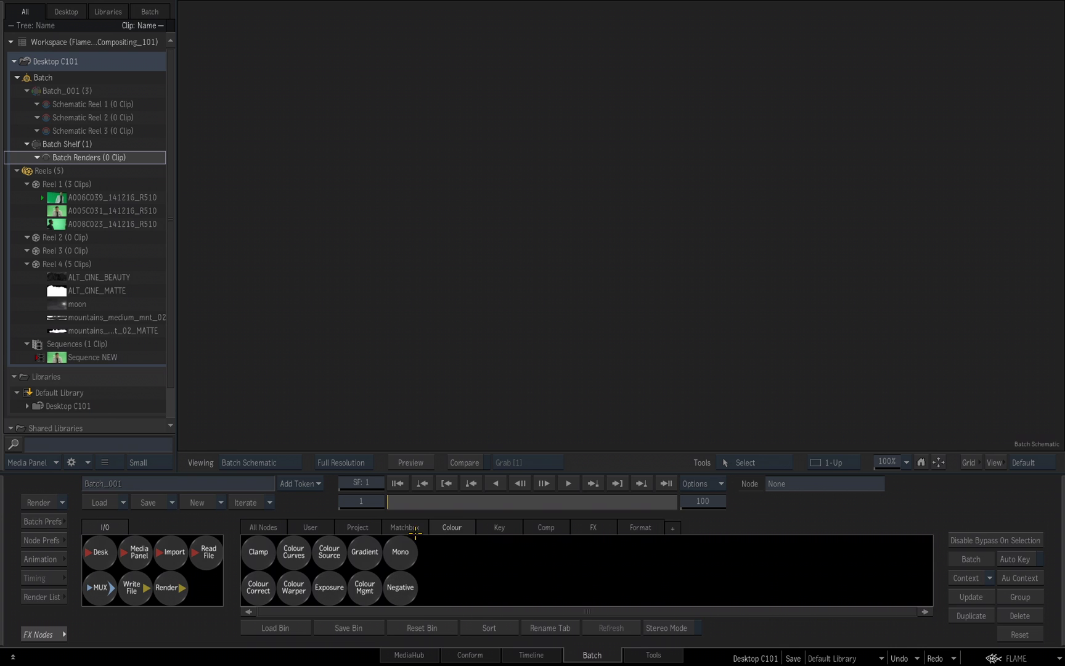
{"action": "left_click", "coordinate": [404, 527]}
{"action": "left_click", "coordinate": [548, 529]}
{"action": "left_click", "coordinate": [591, 528]}
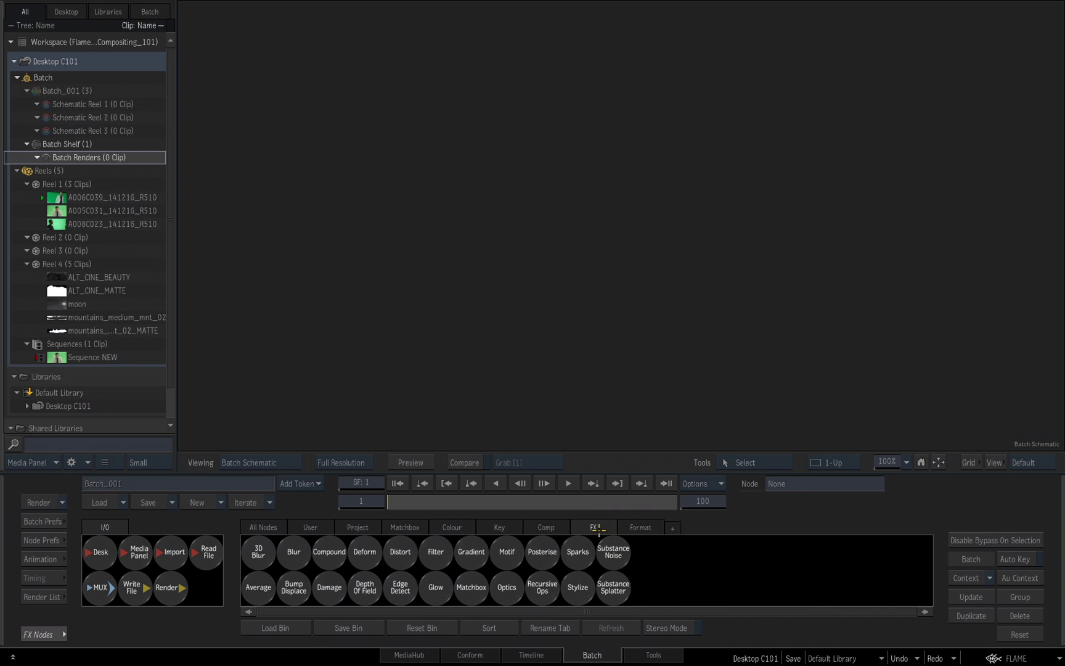
{"action": "left_click", "coordinate": [262, 525]}
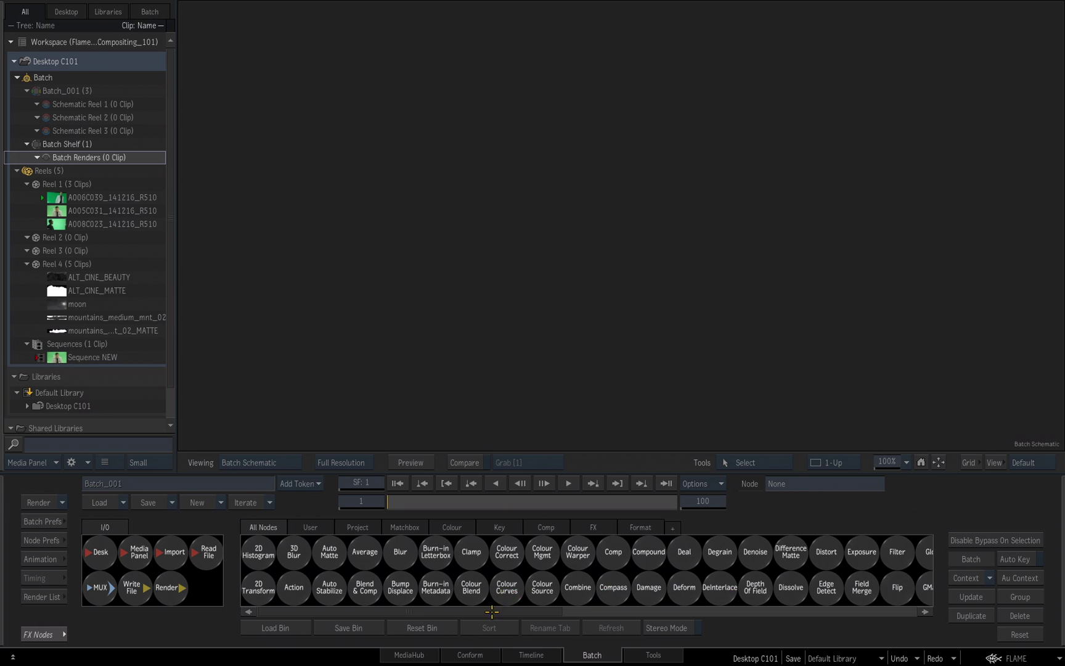
{"action": "left_click_drag", "start_coordinate": [493, 612], "coordinate": [438, 637]}
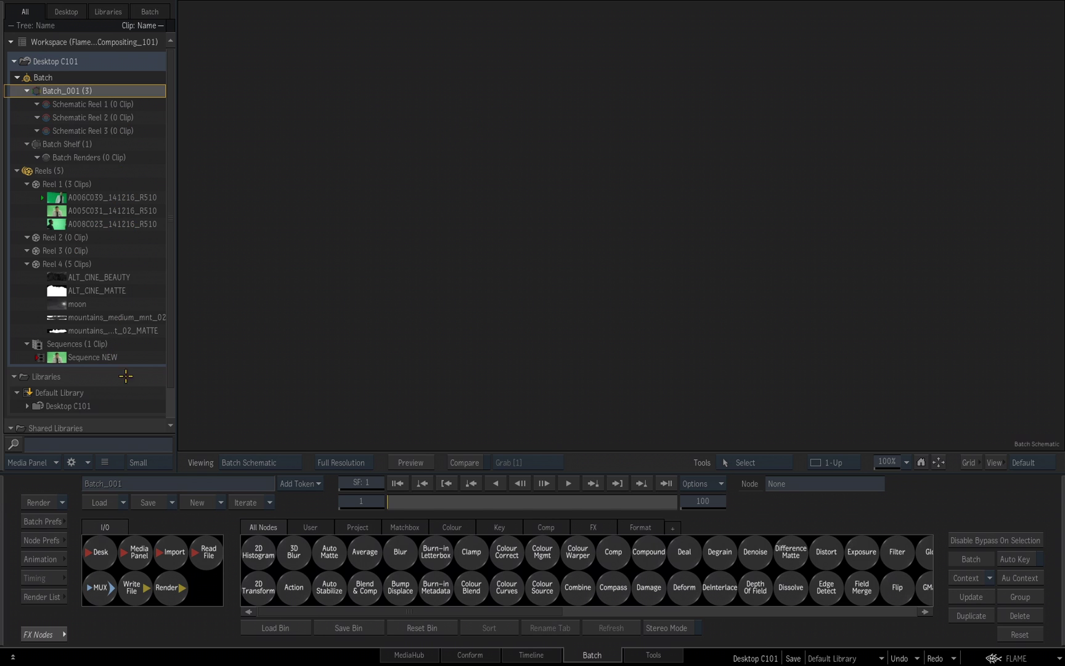
Drop green-screen clip A008C023_141216_R510 from Reel 1 into the Batch schematic, undoing a misplaced drop
{"action": "left_click", "coordinate": [27, 405]}
{"action": "left_click_drag", "start_coordinate": [170, 242], "coordinate": [177, 401]}
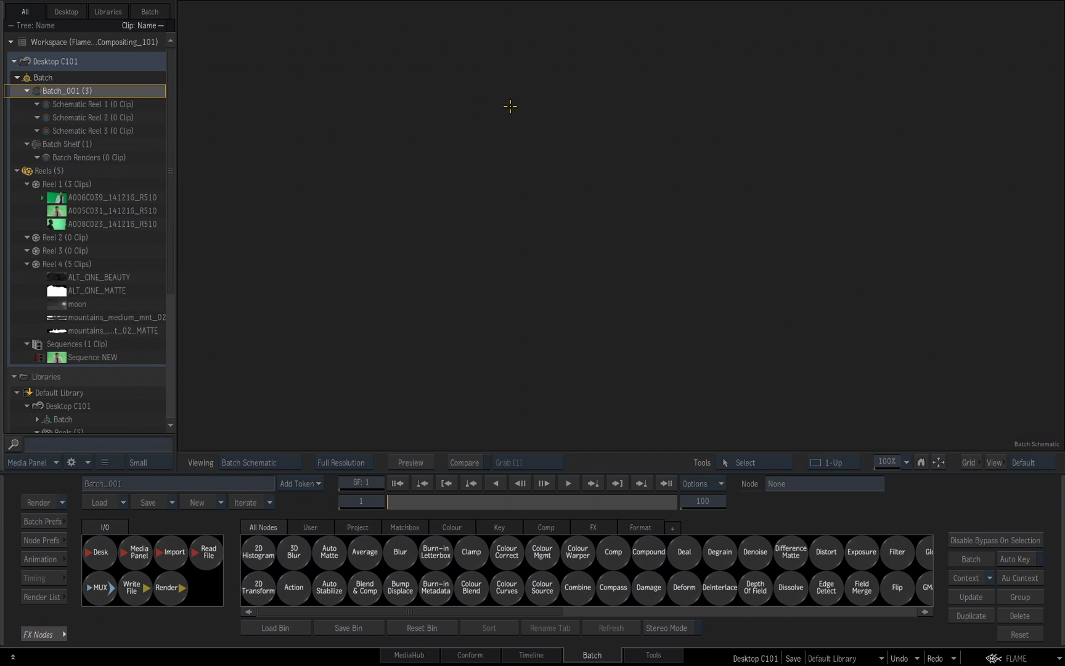
{"action": "left_click", "coordinate": [93, 224]}
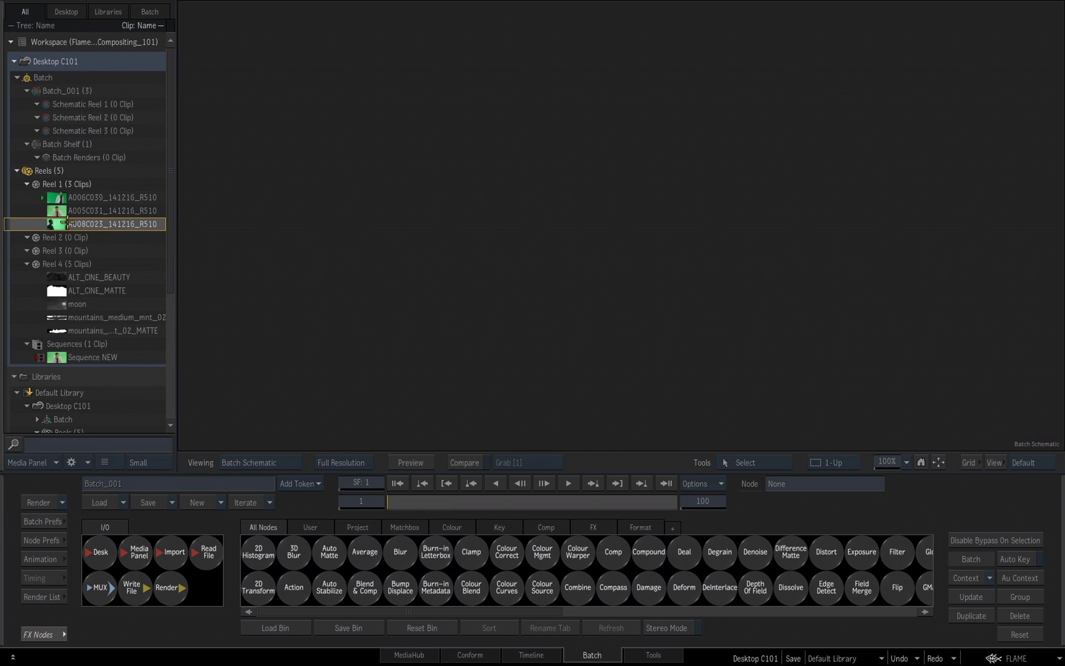
{"action": "left_click_drag", "start_coordinate": [57, 224], "coordinate": [92, 106]}
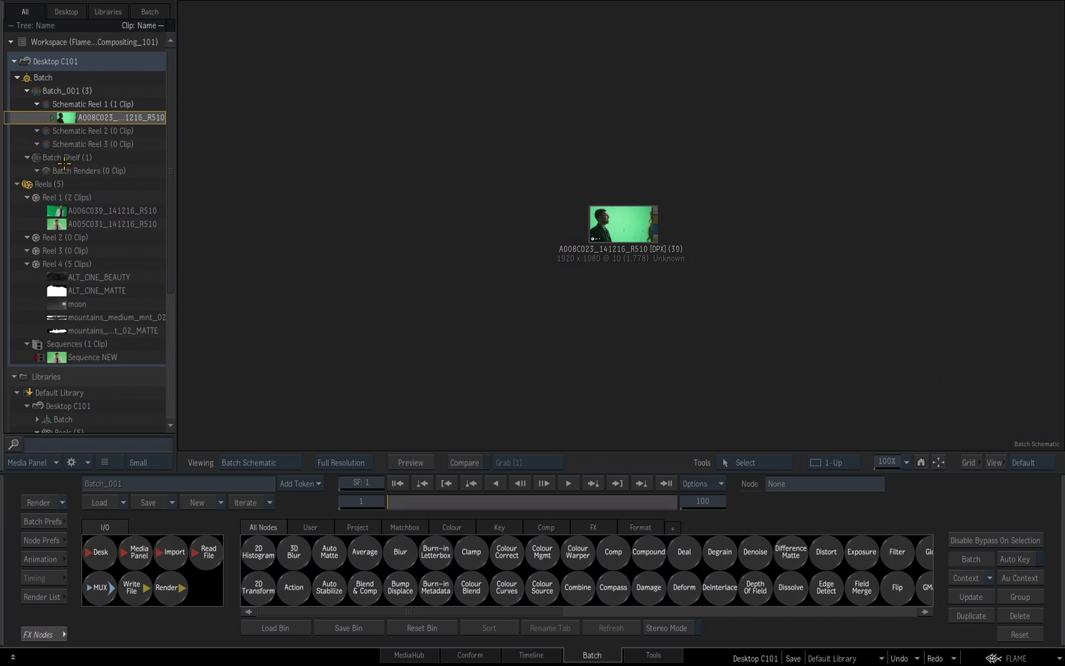
{"action": "key", "text": "ctrl+z"}
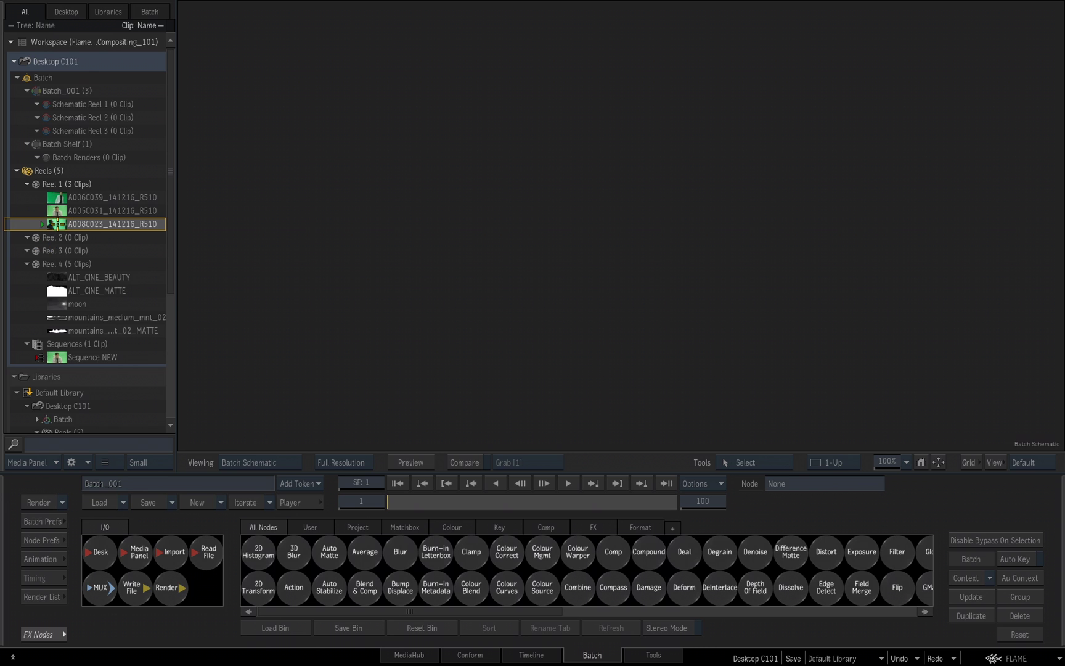
{"action": "left_click_drag", "start_coordinate": [56, 224], "coordinate": [443, 115]}
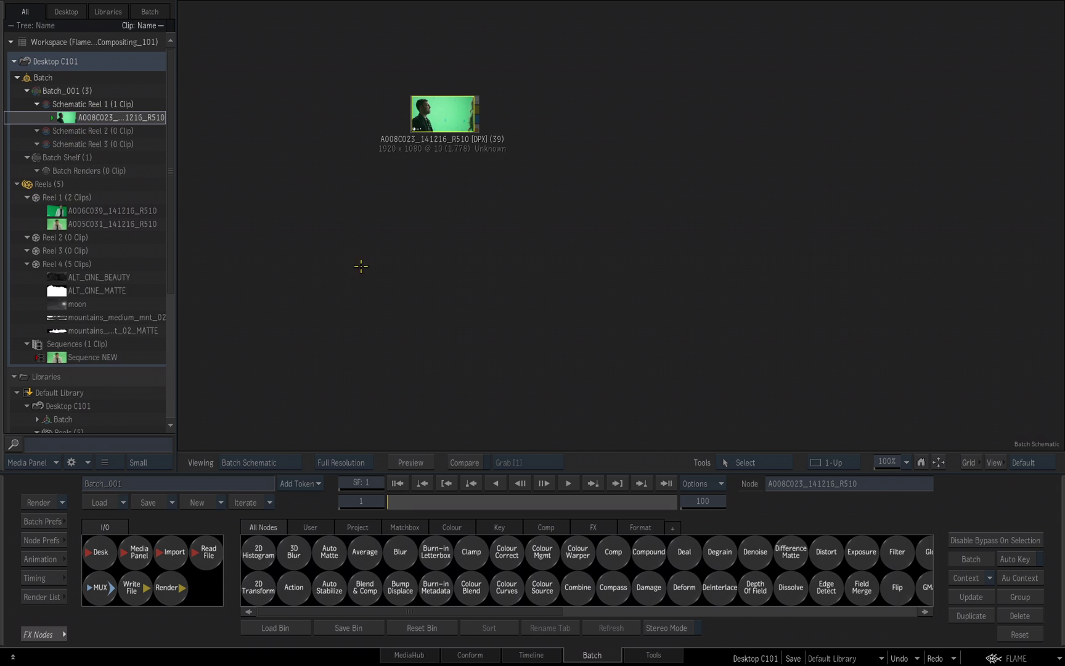
{"action": "left_click", "coordinate": [17, 184]}
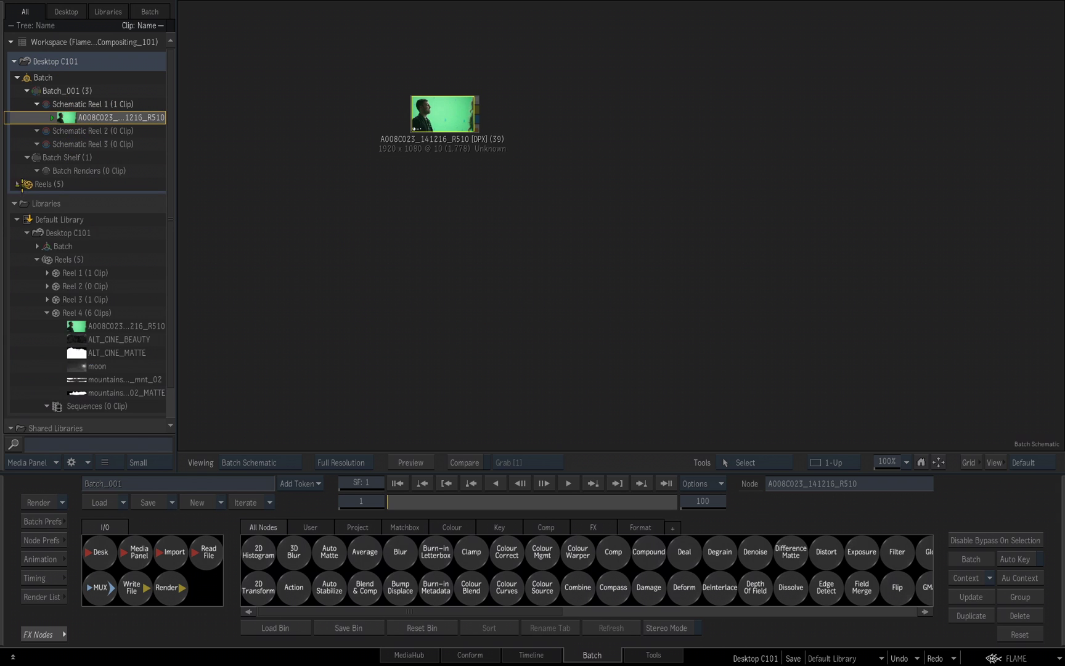
{"action": "left_click", "coordinate": [75, 313]}
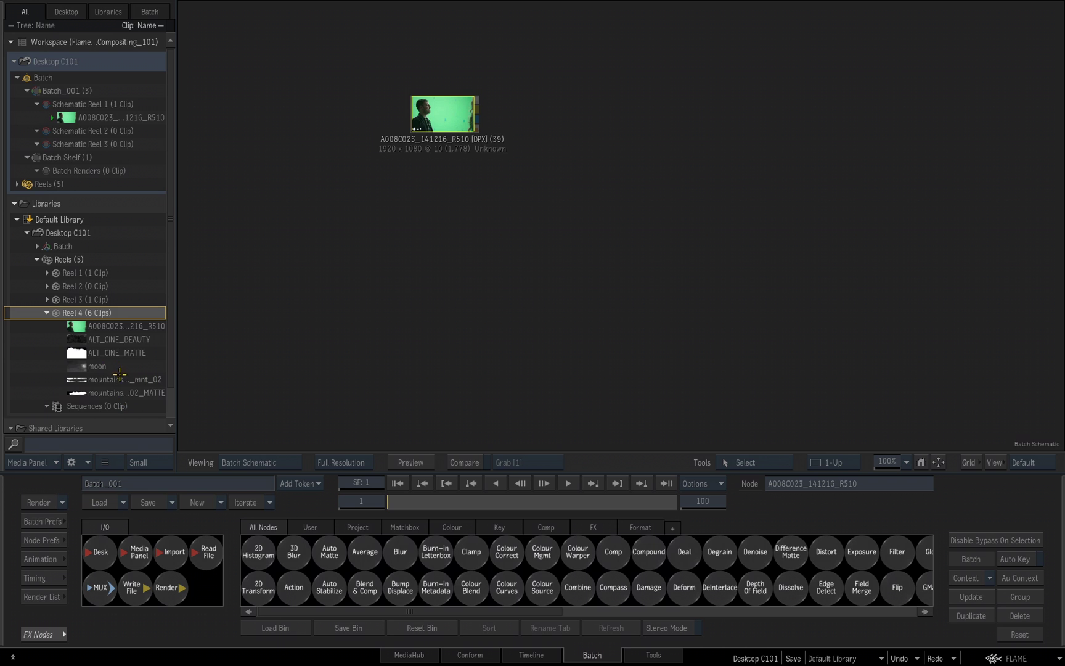
In Tools, switch the desktop from Freeform to Desktop Reels and show Batch's schematic reels
{"action": "left_click", "coordinate": [653, 655]}
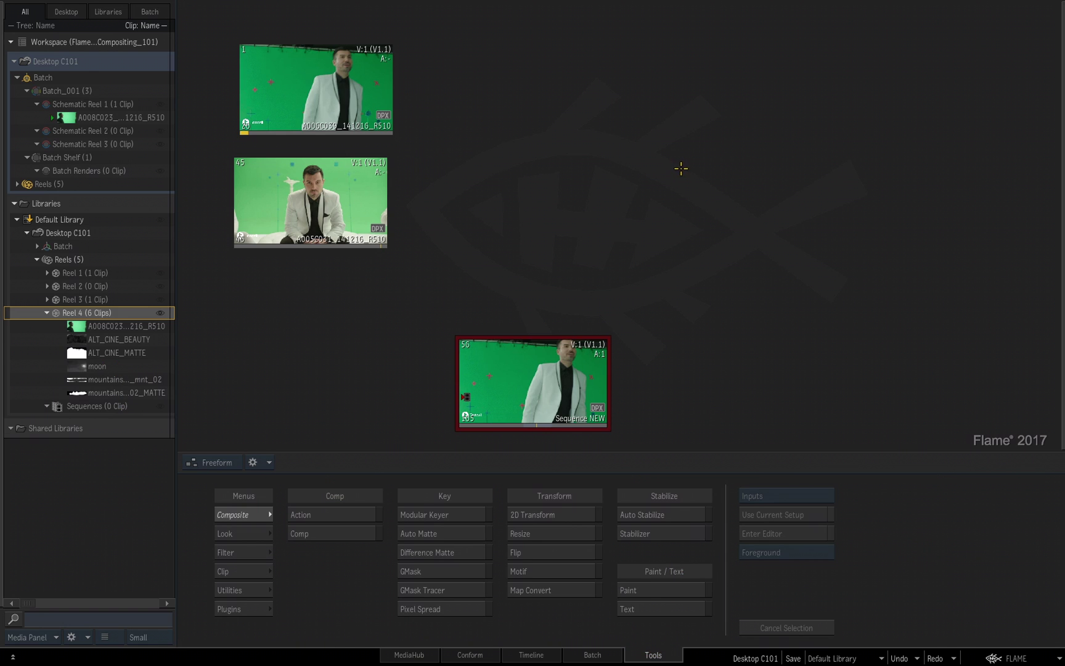
{"action": "left_click", "coordinate": [207, 462]}
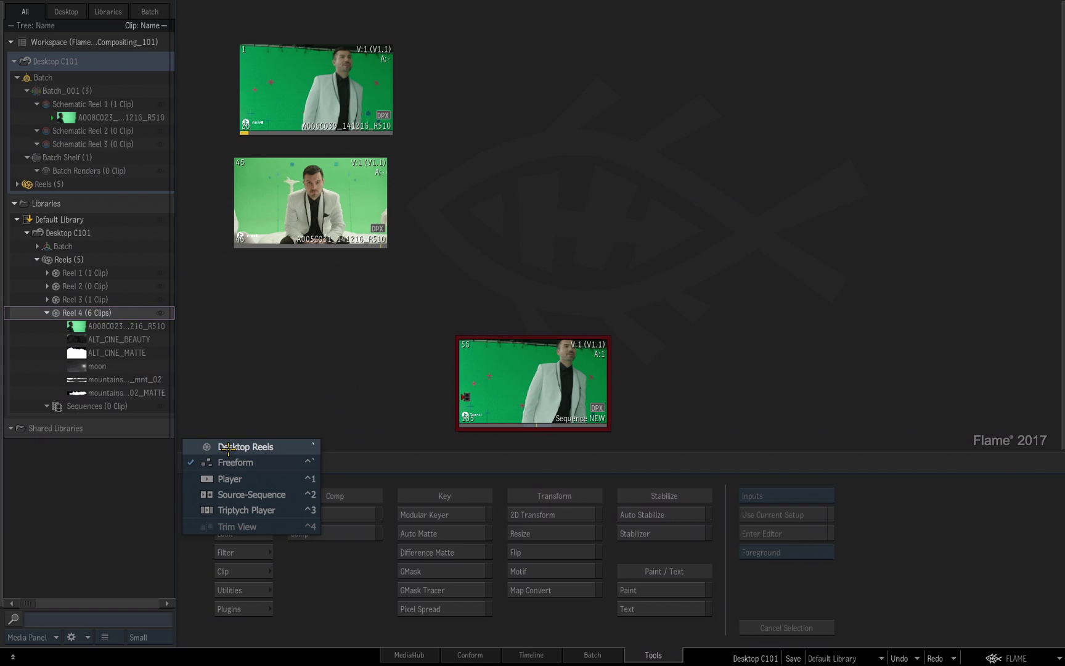
{"action": "left_click", "coordinate": [227, 448]}
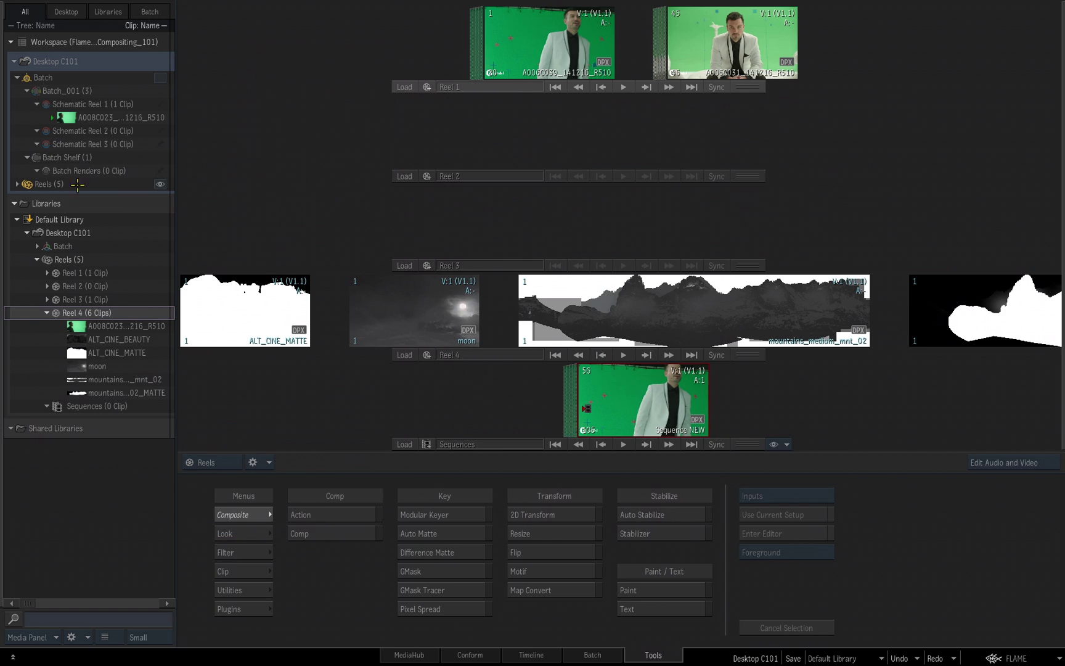
{"action": "left_click", "coordinate": [17, 183]}
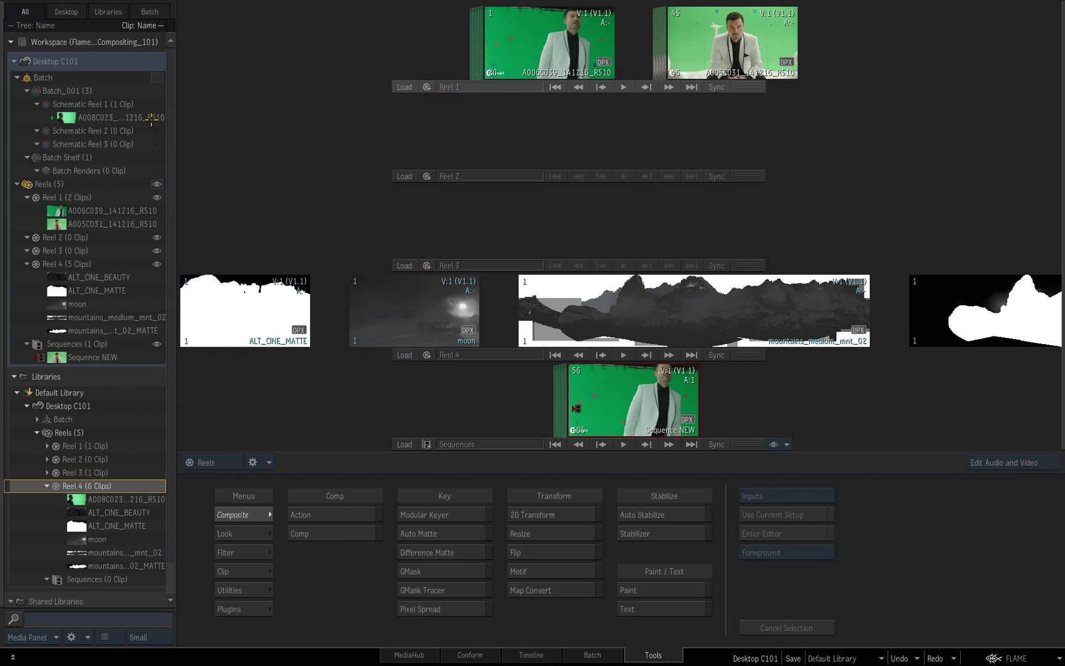
{"action": "left_click", "coordinate": [157, 76]}
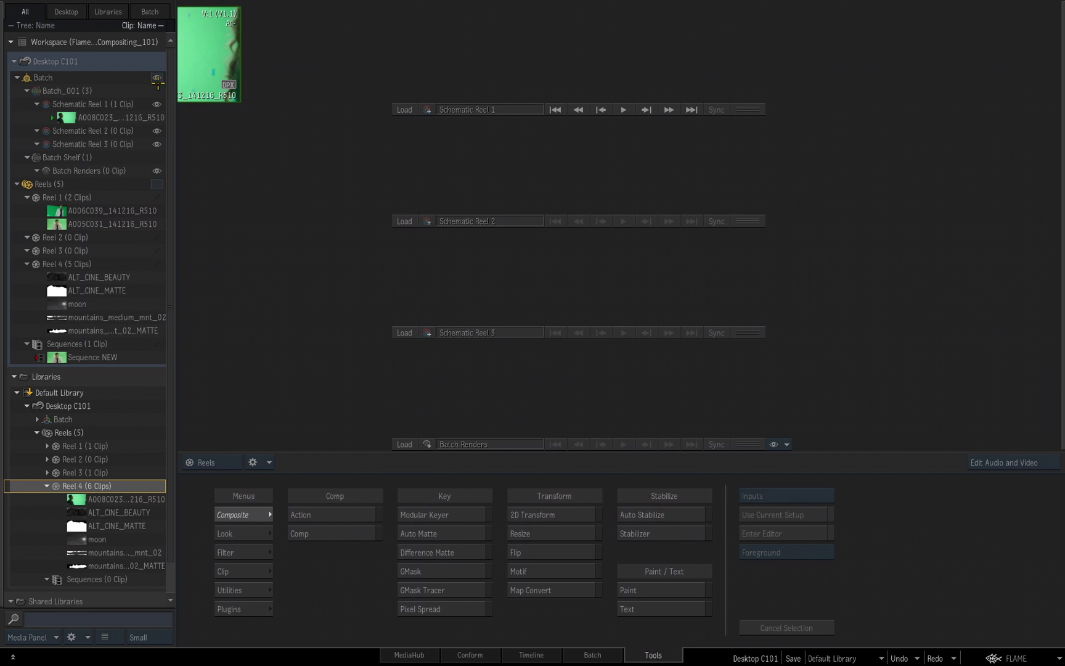
{"action": "left_click", "coordinate": [204, 55]}
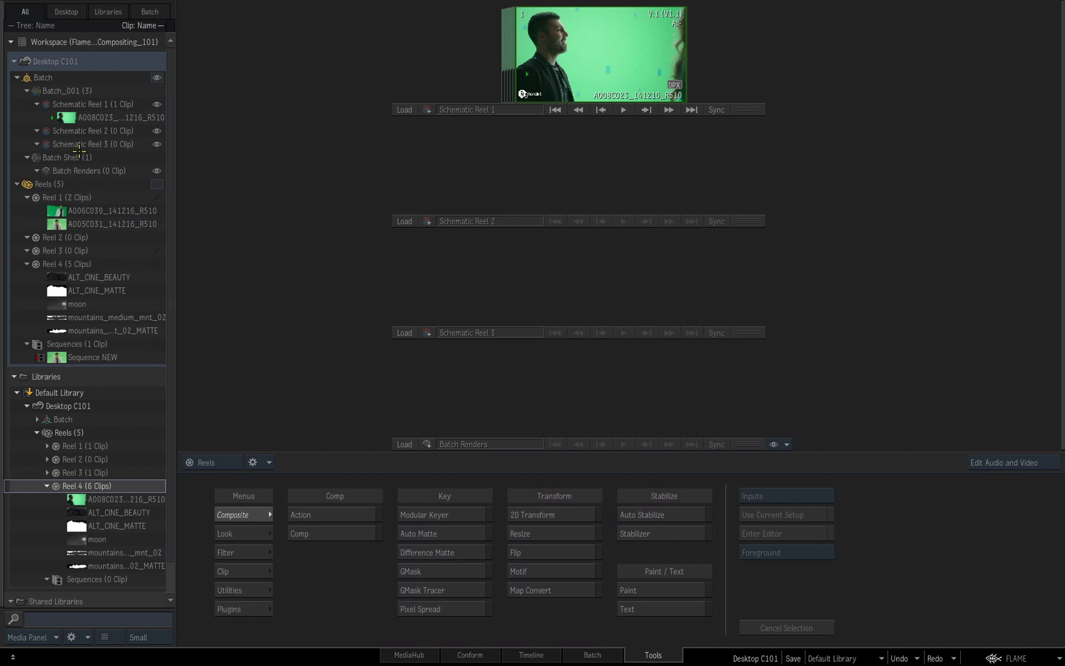
{"action": "left_click", "coordinate": [17, 183]}
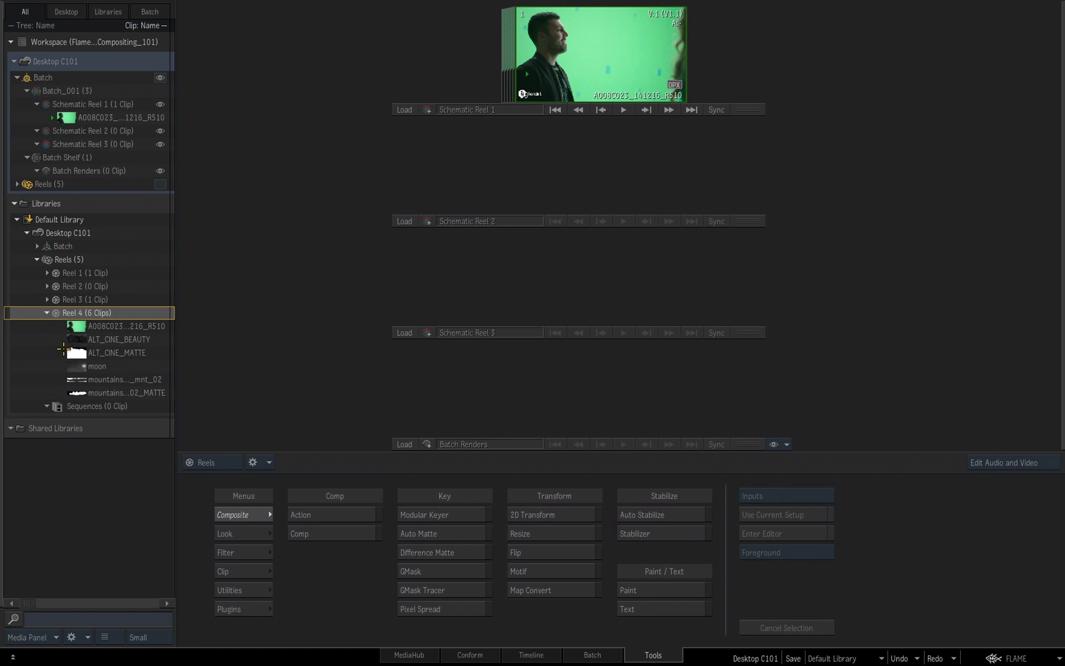
Copy the five Reel 4 clips, ALT_CINE_BEAUTY through mountains_02_MATTE, into Schematic Reel 3
{"action": "left_click", "coordinate": [109, 338]}
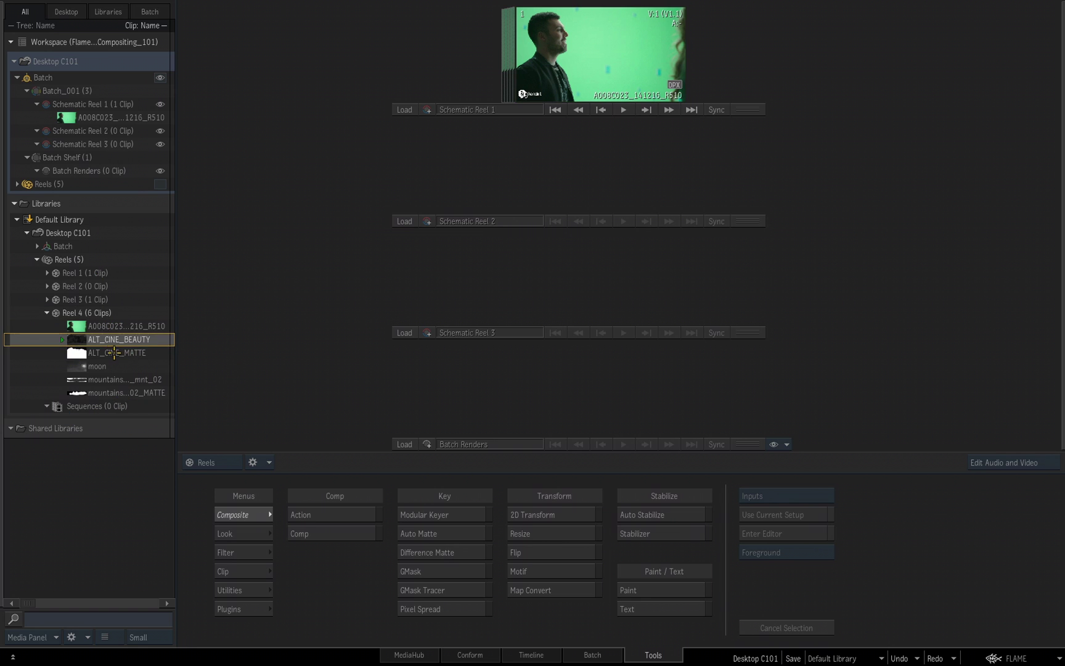
{"action": "left_click", "coordinate": [114, 351]}
{"action": "left_click", "coordinate": [111, 366]}
{"action": "left_click", "coordinate": [111, 379]}
{"action": "left_click", "coordinate": [111, 392]}
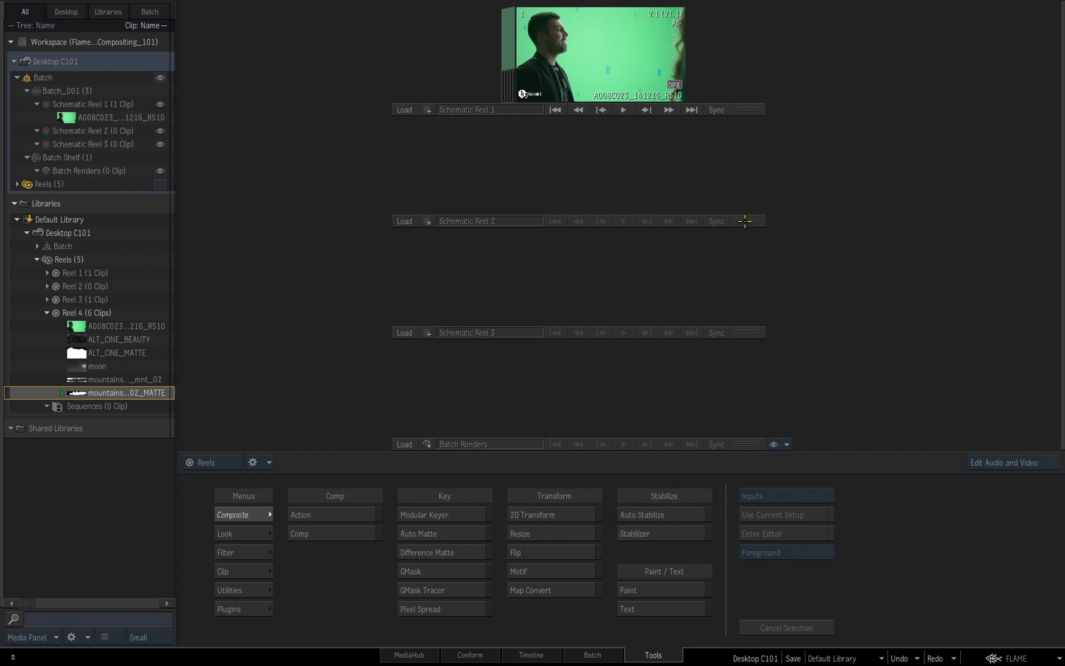
{"action": "left_click", "coordinate": [105, 339]}
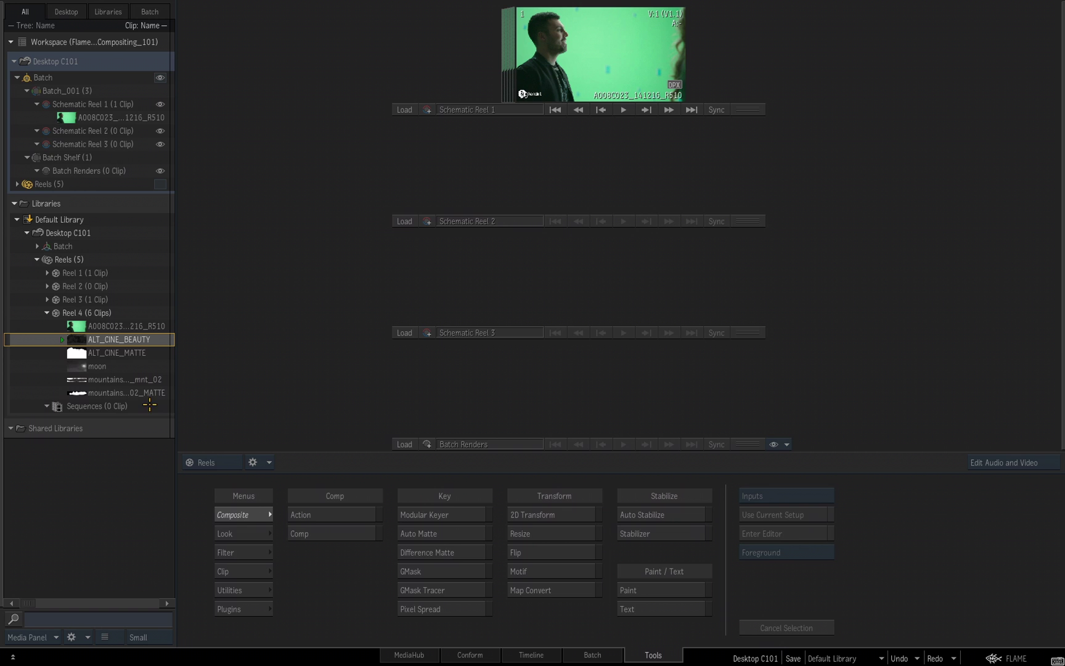
{"action": "left_click", "coordinate": [132, 392], "text": "shift"}
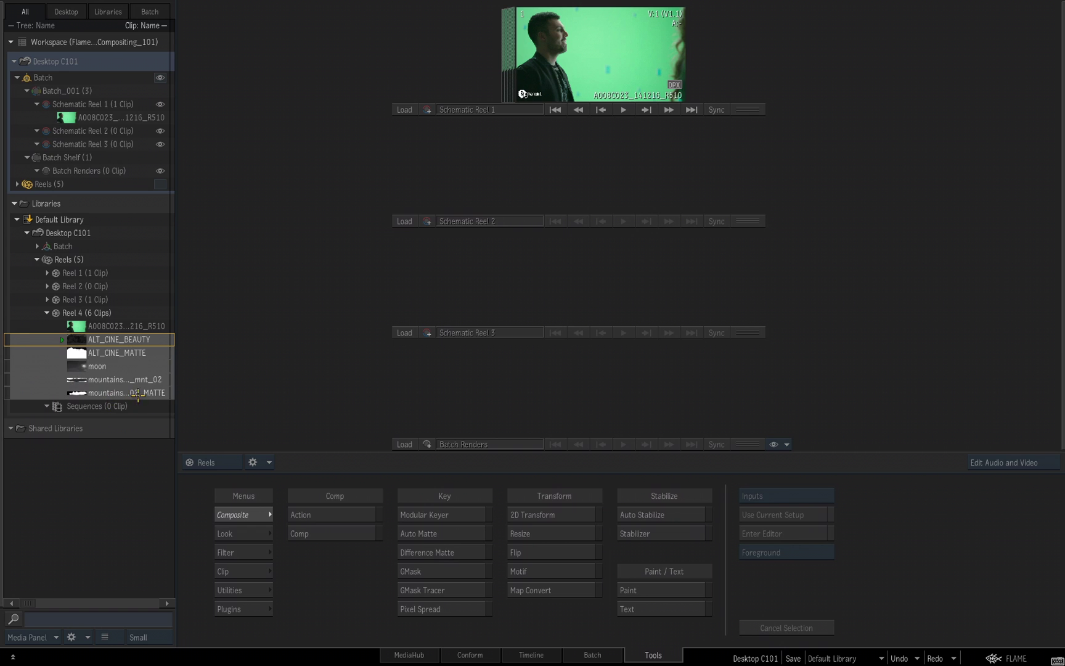
{"action": "left_click_drag", "start_coordinate": [112, 387], "coordinate": [567, 277]}
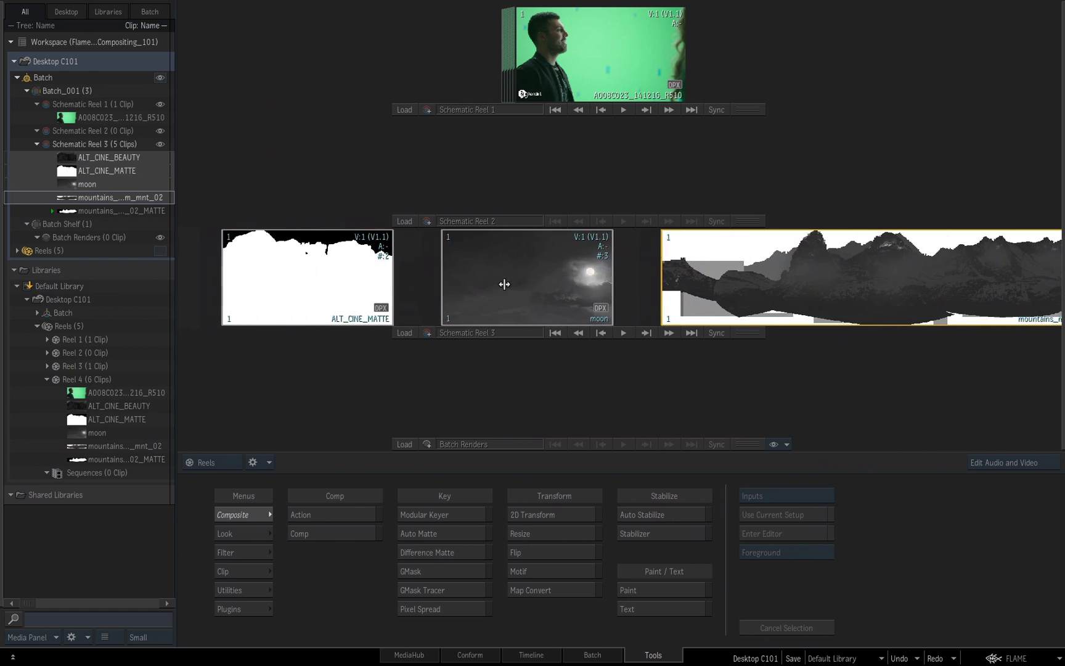
{"action": "left_click_drag", "start_coordinate": [467, 289], "coordinate": [910, 263]}
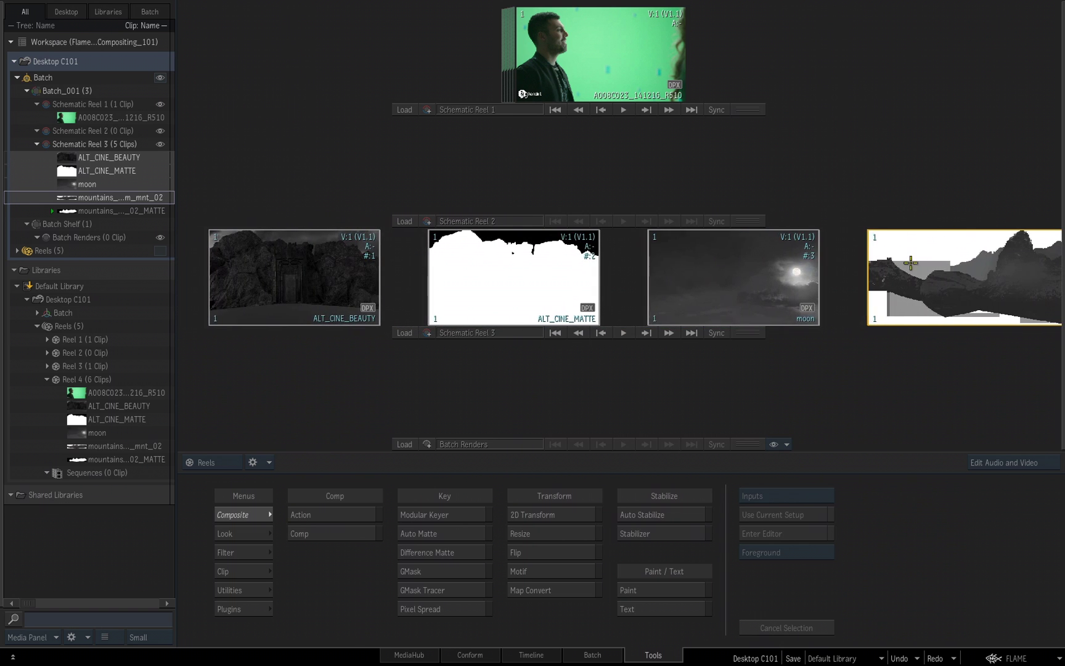
{"action": "left_click_drag", "start_coordinate": [651, 286], "coordinate": [523, 278]}
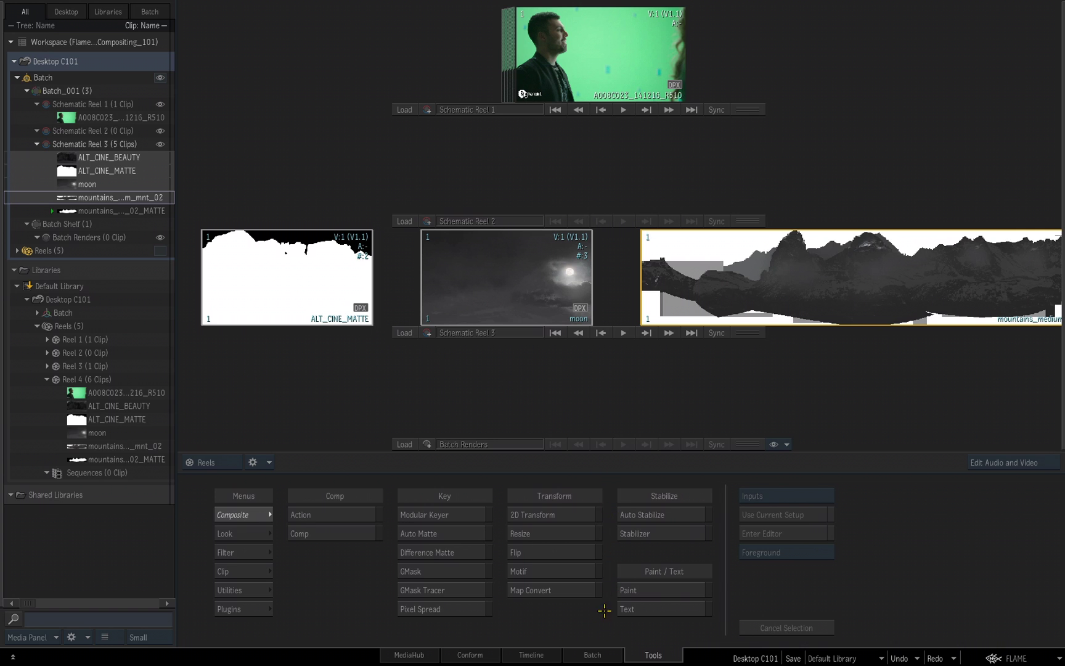
Drag the stacked matte, mountains_medium_mnt_02, moon and ALT_CINE nodes apart in the Batch schematic
{"action": "left_click", "coordinate": [591, 654]}
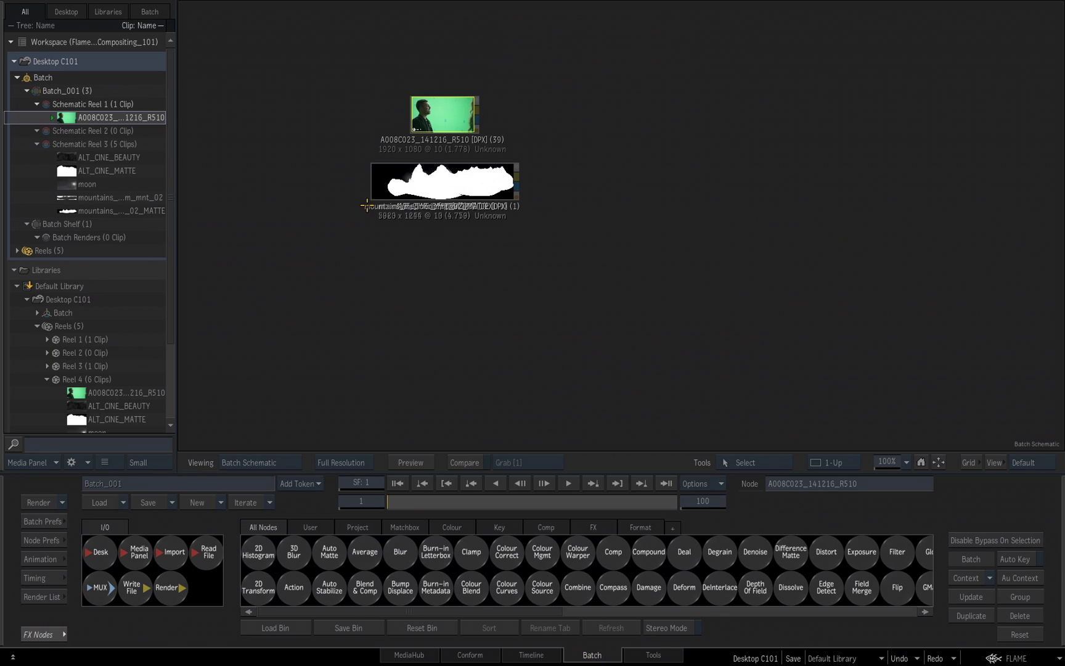
{"action": "left_click_drag", "start_coordinate": [447, 181], "coordinate": [351, 335]}
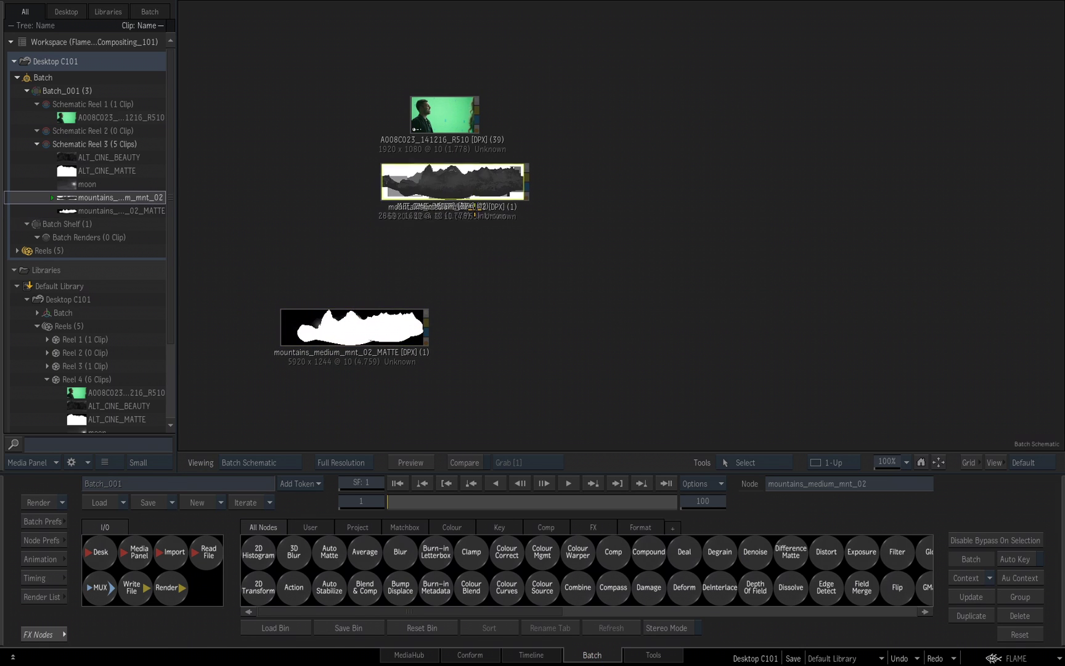
{"action": "left_click_drag", "start_coordinate": [450, 185], "coordinate": [597, 233]}
{"action": "left_click_drag", "start_coordinate": [449, 180], "coordinate": [451, 224]}
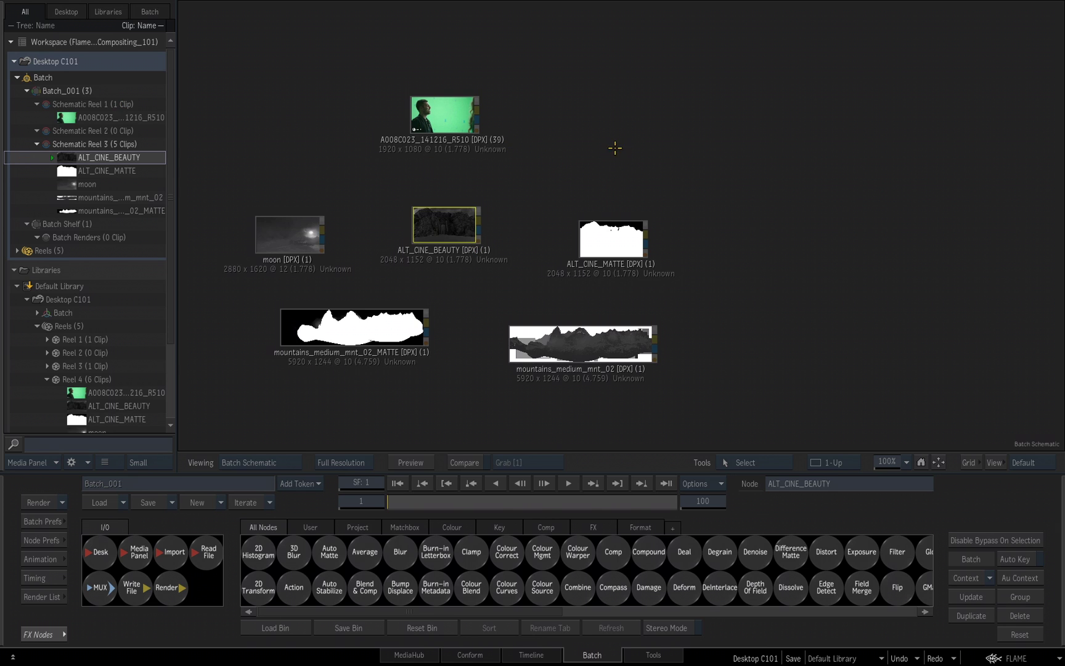
{"action": "left_click", "coordinate": [47, 224]}
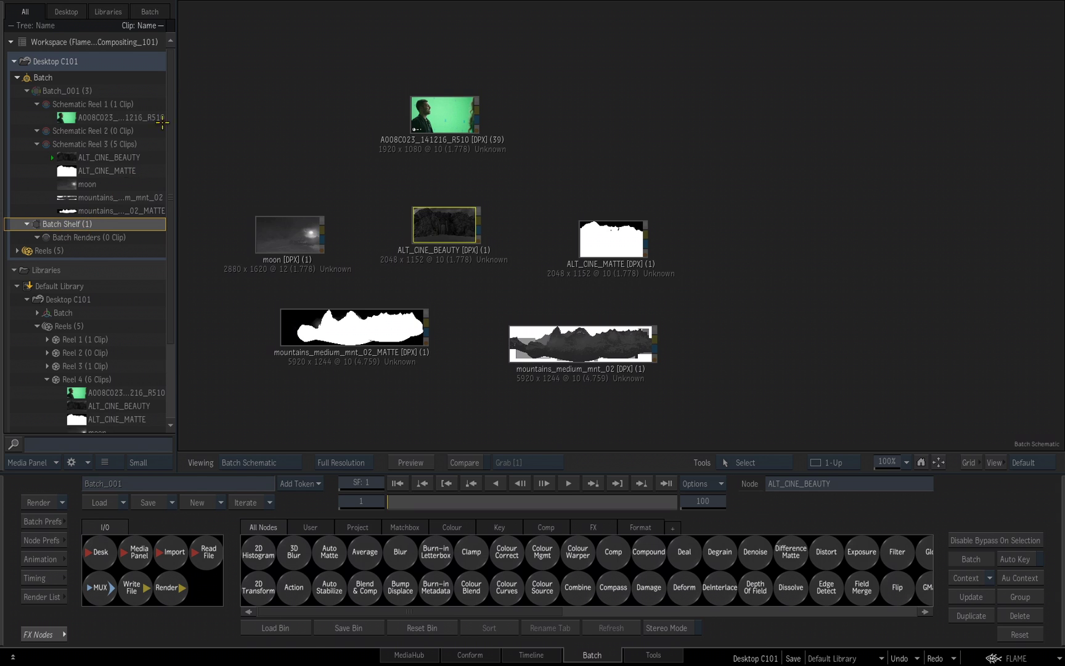
Create a new shelf reel under Batch and rename it 'Shelf Reel'
{"action": "right_click", "coordinate": [40, 75]}
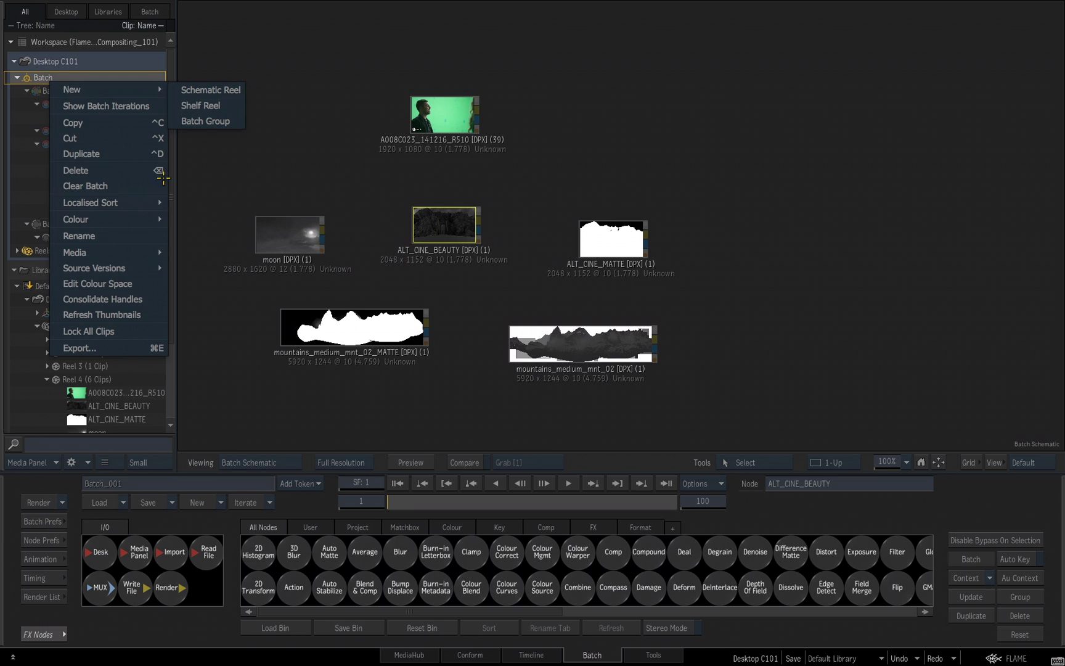
{"action": "left_click", "coordinate": [221, 106]}
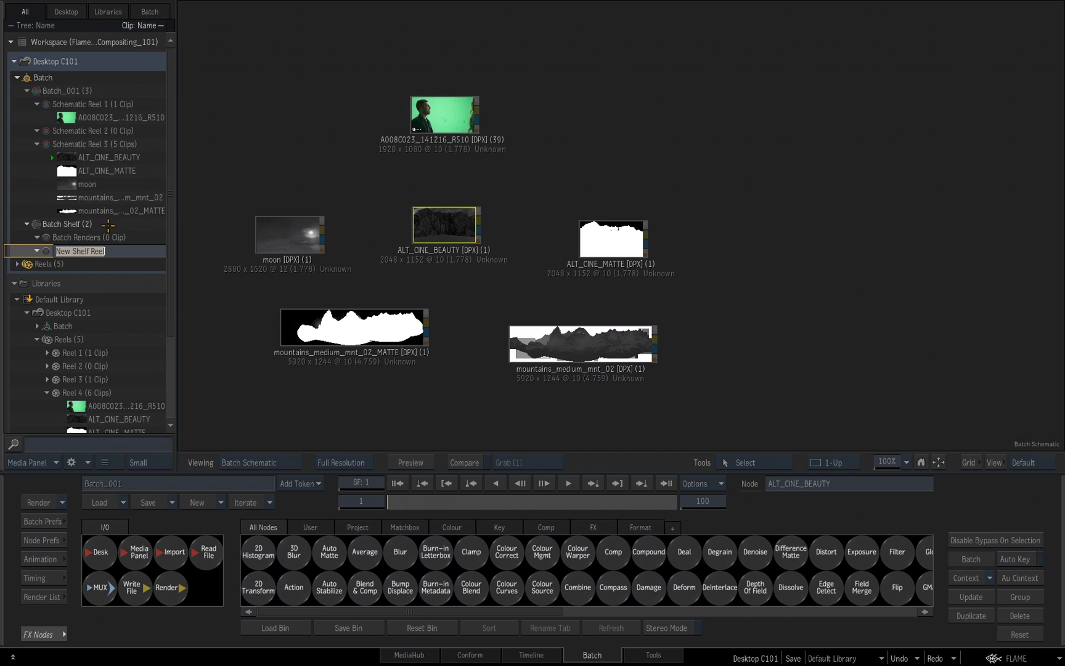
{"action": "left_click", "coordinate": [72, 250]}
{"action": "key", "text": "BackSpace"}
{"action": "key", "text": "BackSpace"}
{"action": "key", "text": "BackSpace"}
{"action": "key", "text": "BackSpace"}
{"action": "key", "text": "Return"}
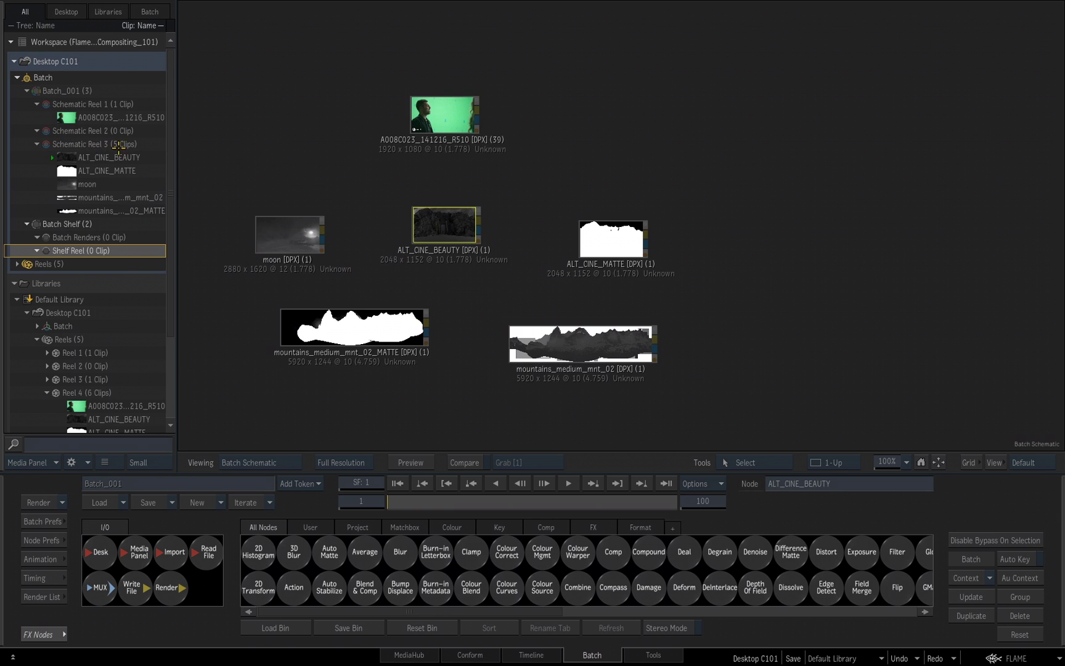
Select ALT_CINE_BEAUTY through mountains_02_MATTE in Schematic Reel 3 and drag them onto Shelf Reel
{"action": "left_click", "coordinate": [112, 159]}
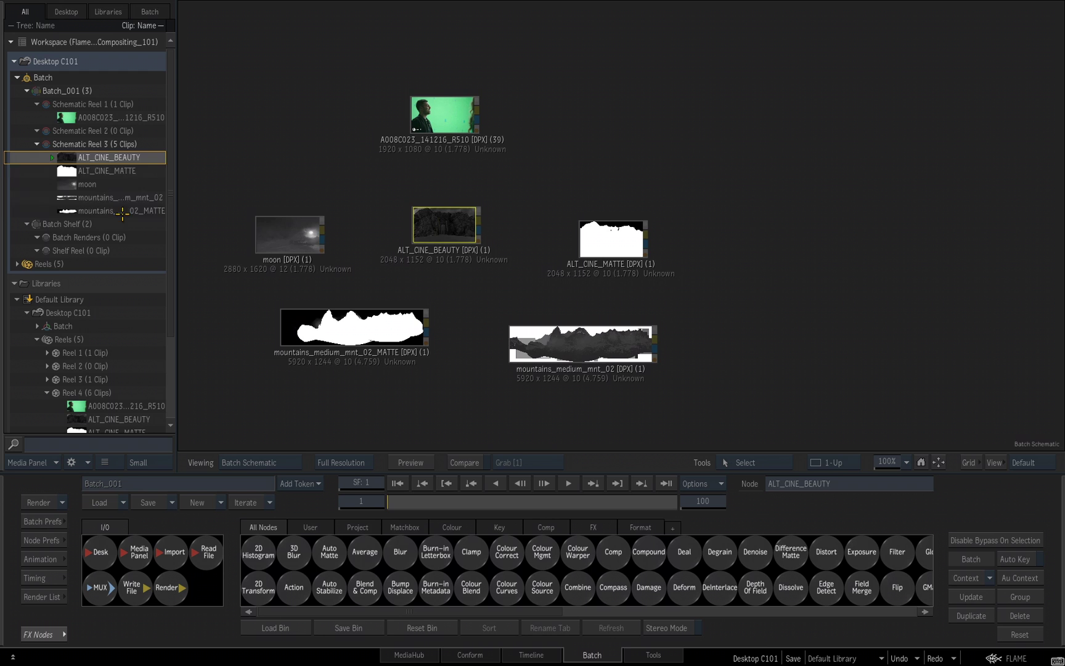
{"action": "left_click", "coordinate": [120, 212], "text": "shift"}
{"action": "left_click_drag", "start_coordinate": [117, 196], "coordinate": [86, 253]}
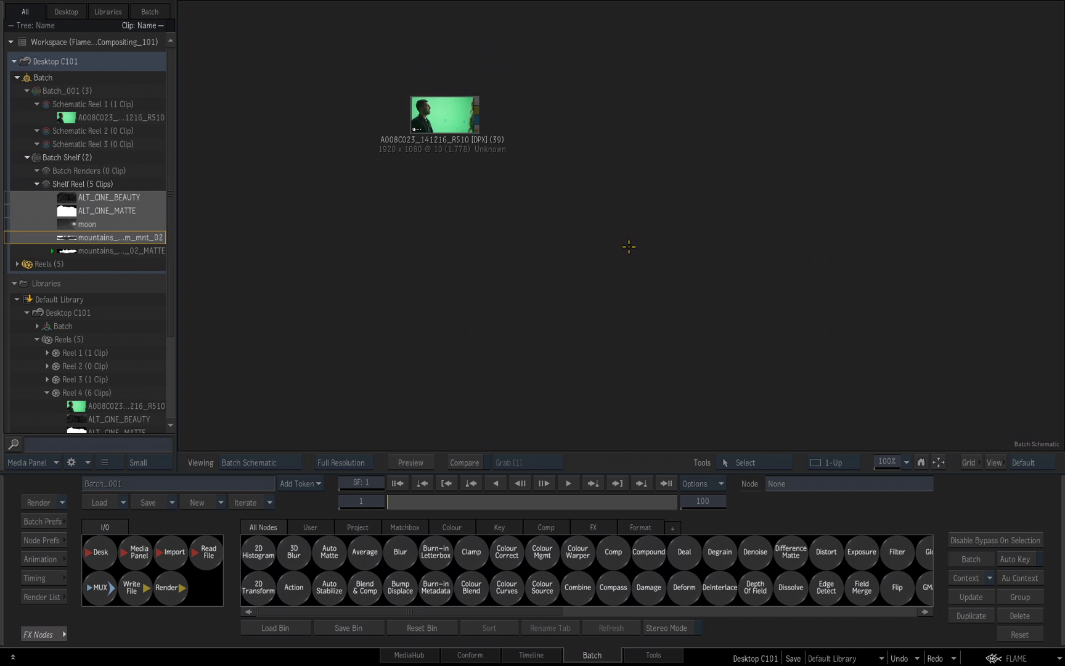
{"action": "right_click", "coordinate": [38, 75]}
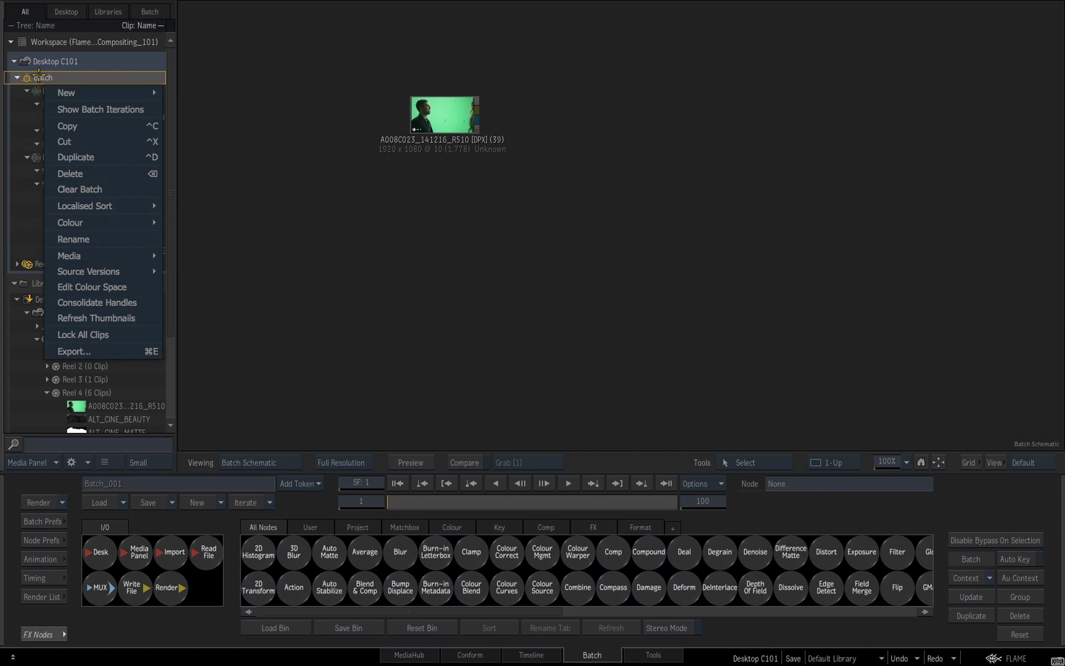
{"action": "mouse_move", "coordinate": [77, 93]}
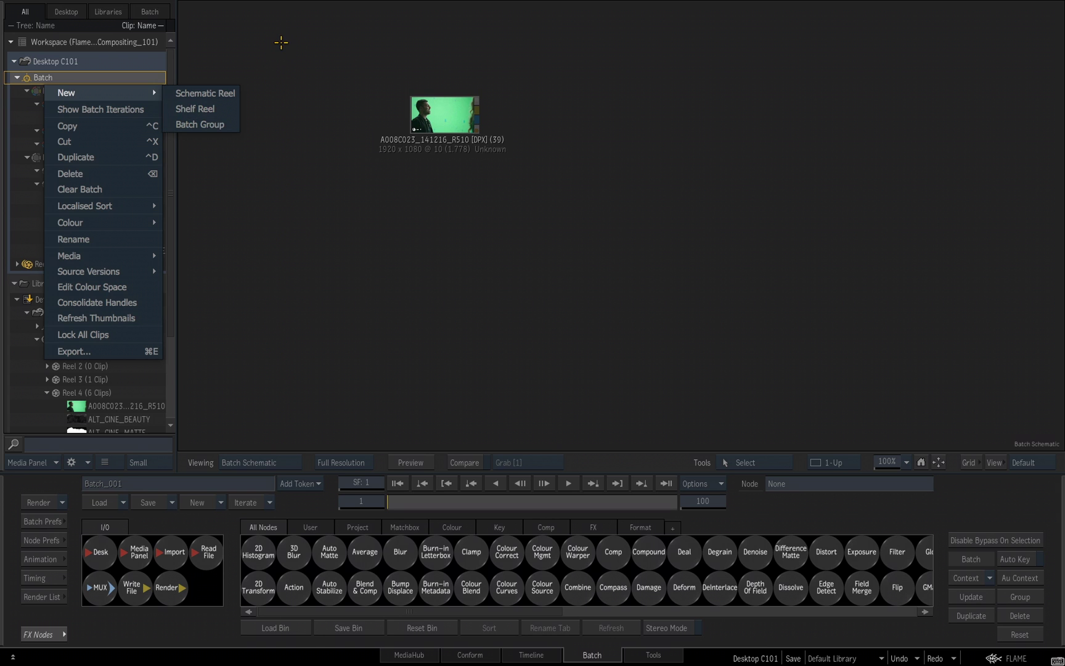
{"action": "left_click", "coordinate": [280, 19]}
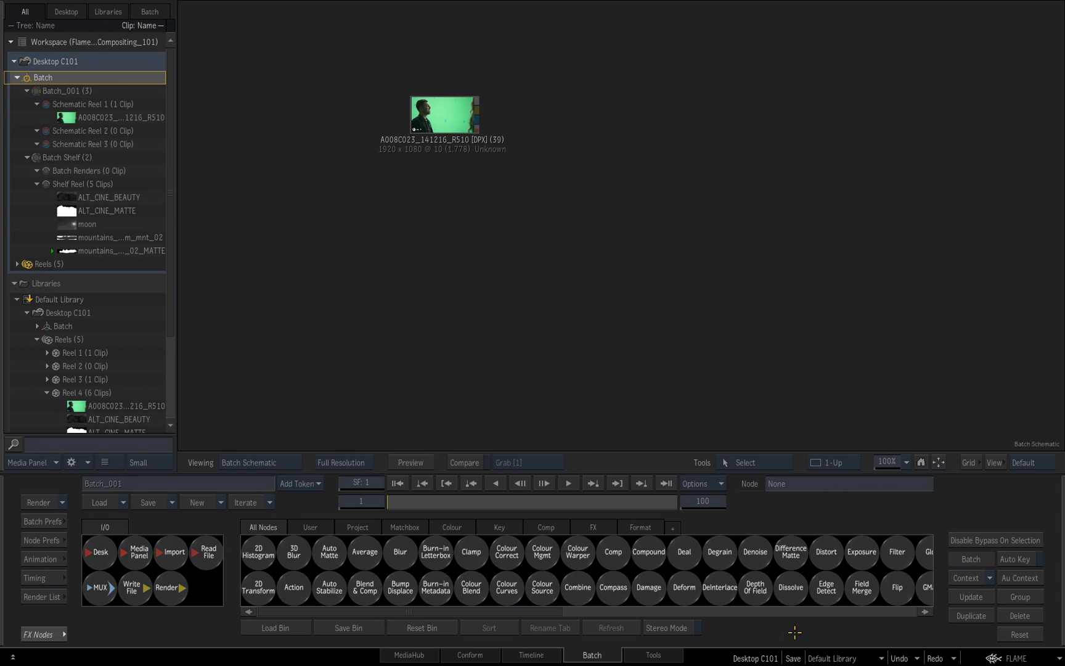
Save the desktop, replacing the existing Desktop C101 in the Default Library
{"action": "left_click", "coordinate": [793, 658]}
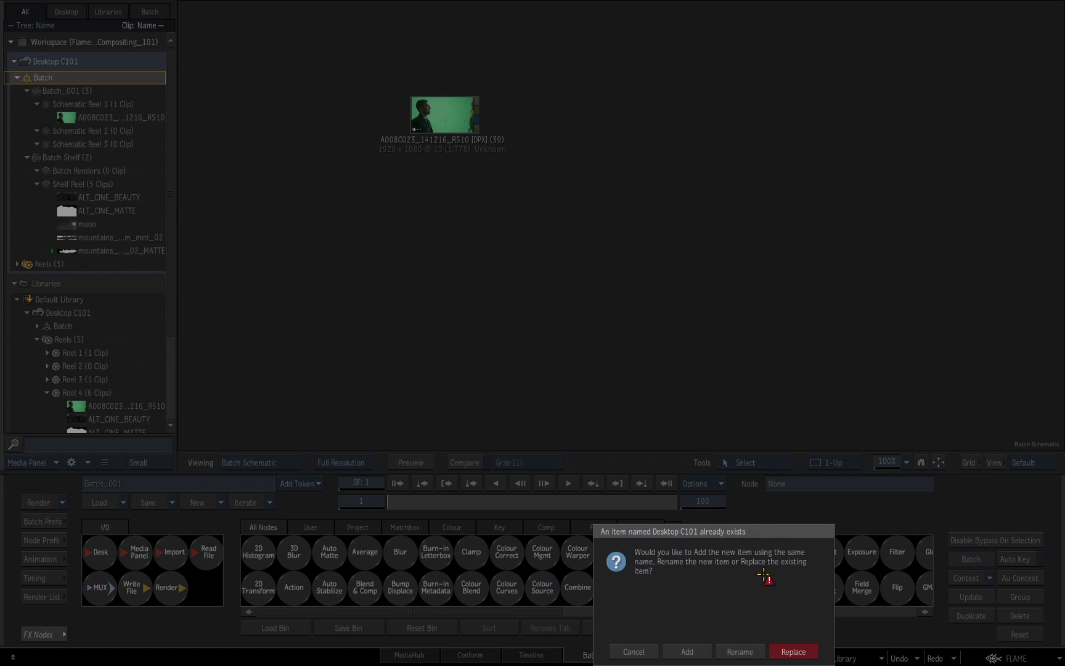
{"action": "left_click", "coordinate": [793, 645]}
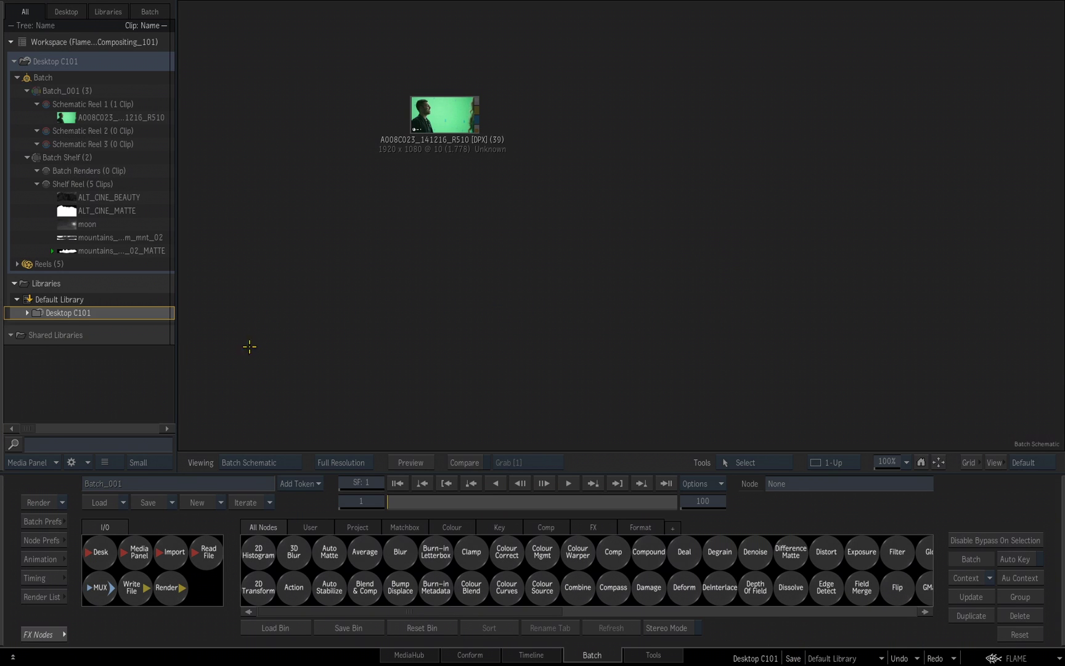
Inspect the saved Desktop C101 and its green-screen clip, then filter the Media Panel to the Batch tab
{"action": "left_click", "coordinate": [28, 312]}
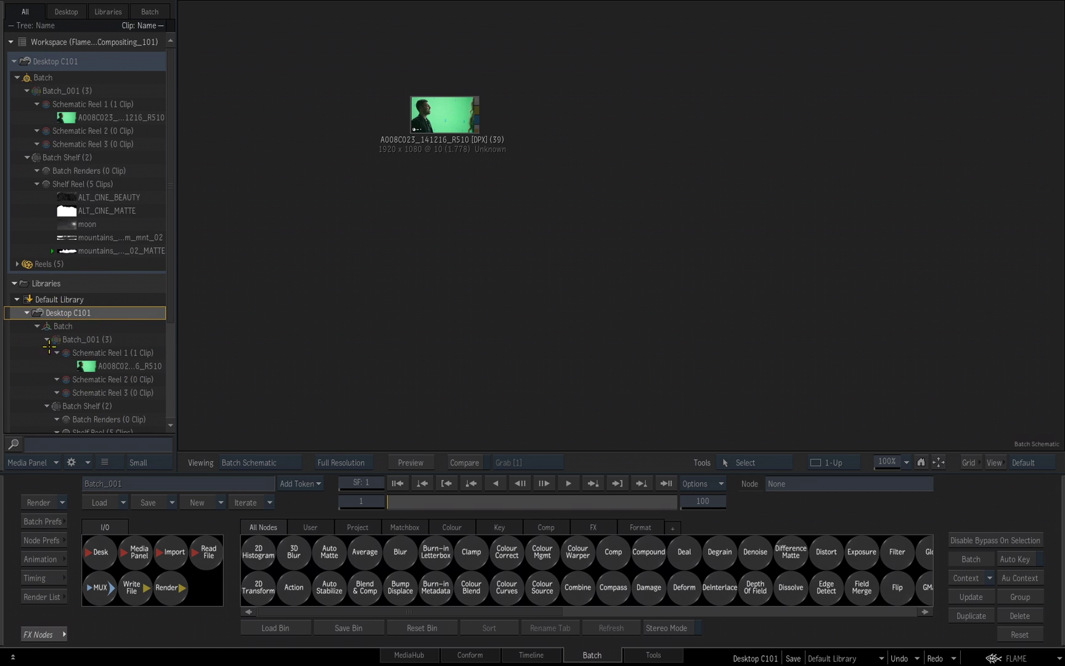
{"action": "left_click", "coordinate": [123, 365]}
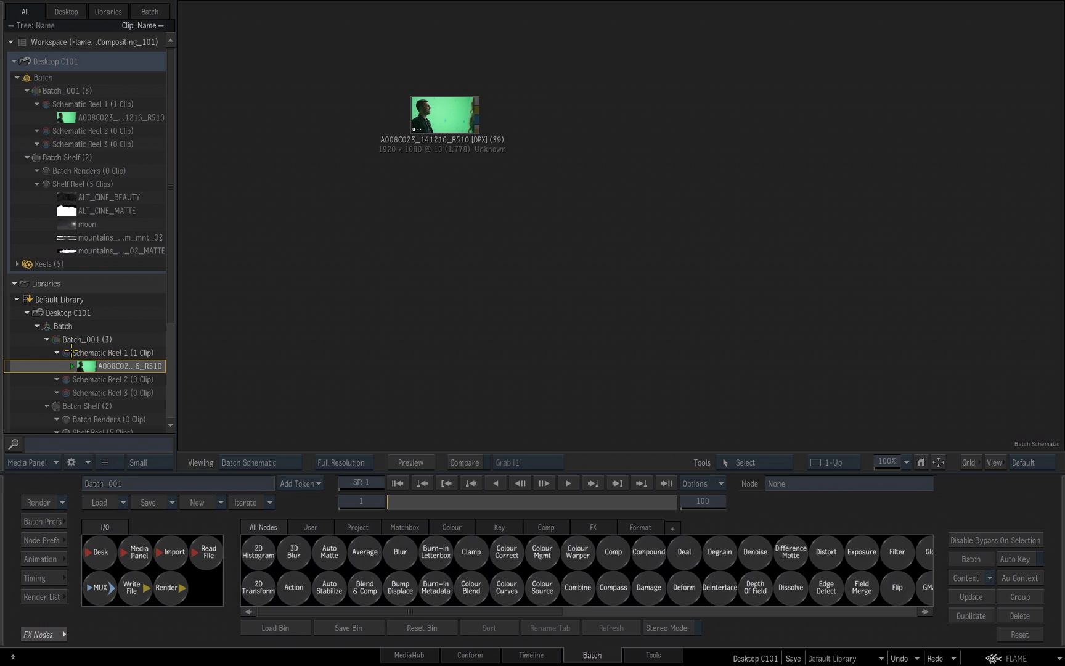
{"action": "left_click", "coordinate": [56, 353]}
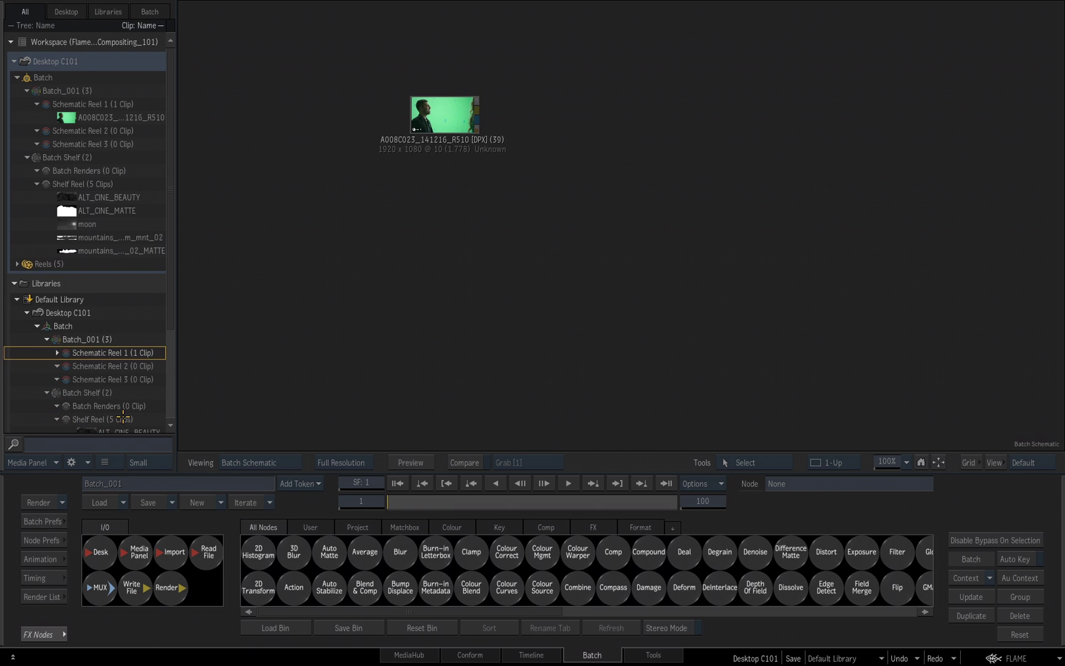
{"action": "scroll", "coordinate": [90, 316], "scroll_direction": "down", "scroll_amount": 4}
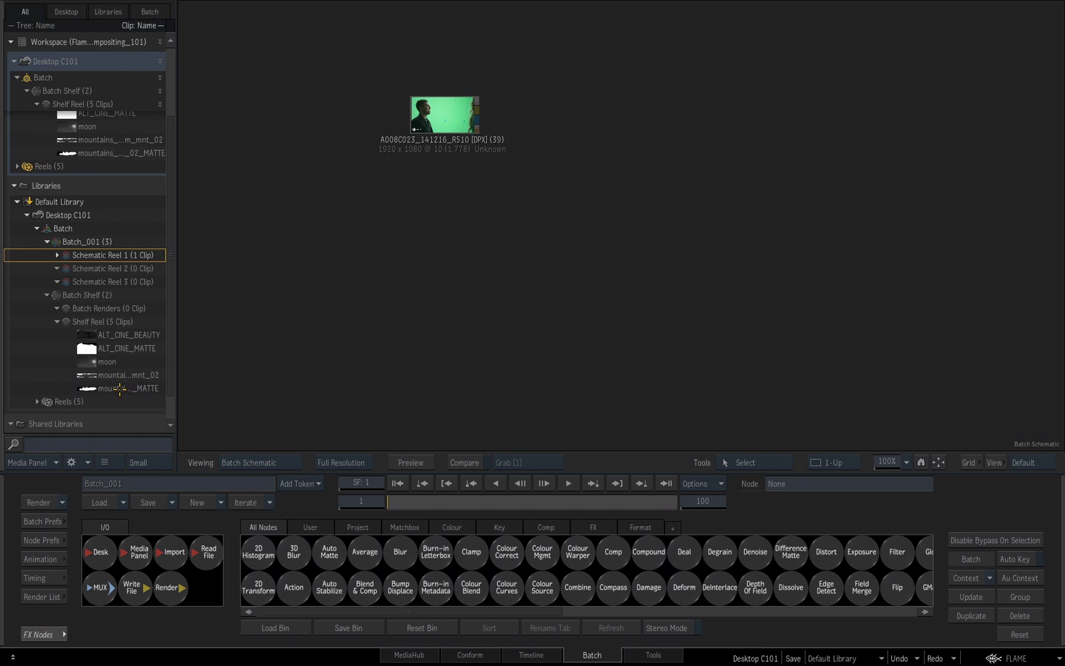
{"action": "scroll", "coordinate": [137, 319], "scroll_direction": "up", "scroll_amount": 4}
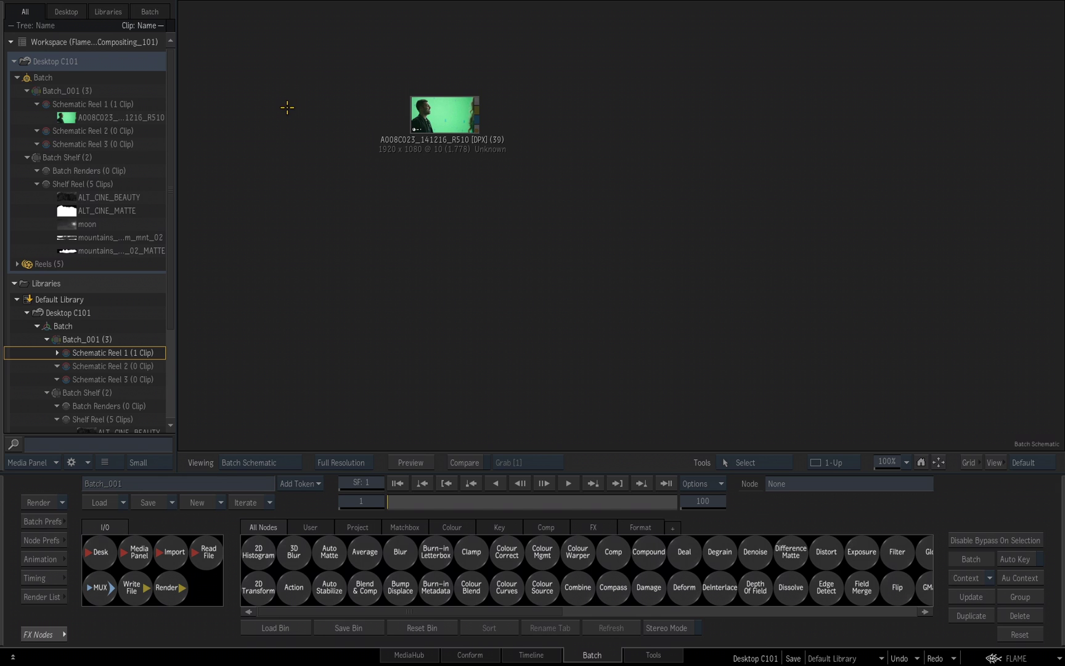
{"action": "left_click", "coordinate": [149, 11]}
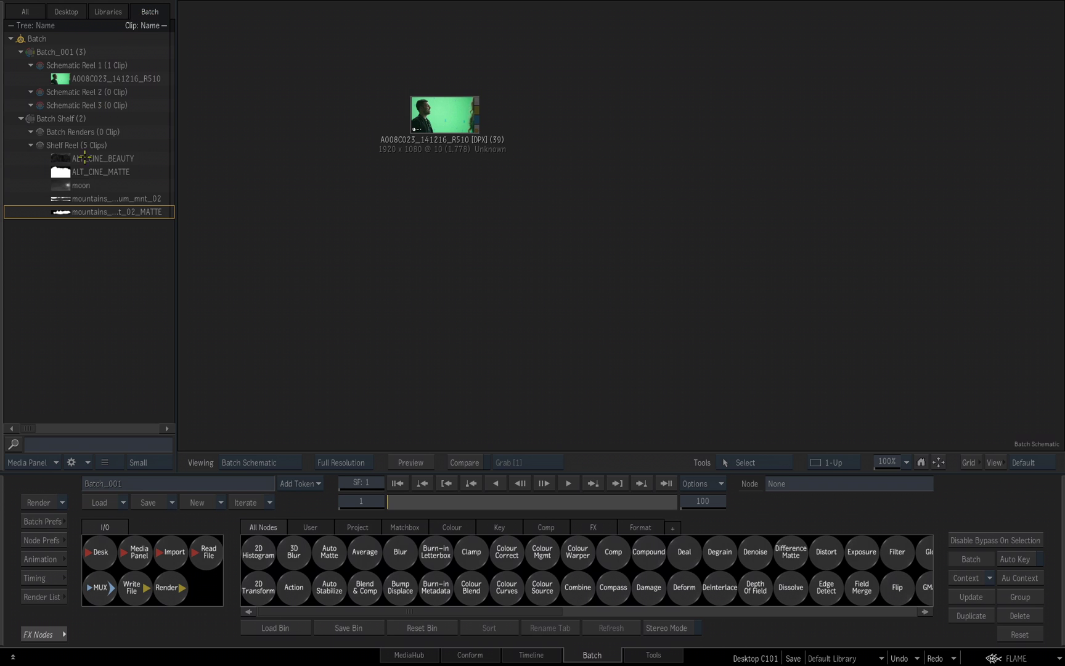